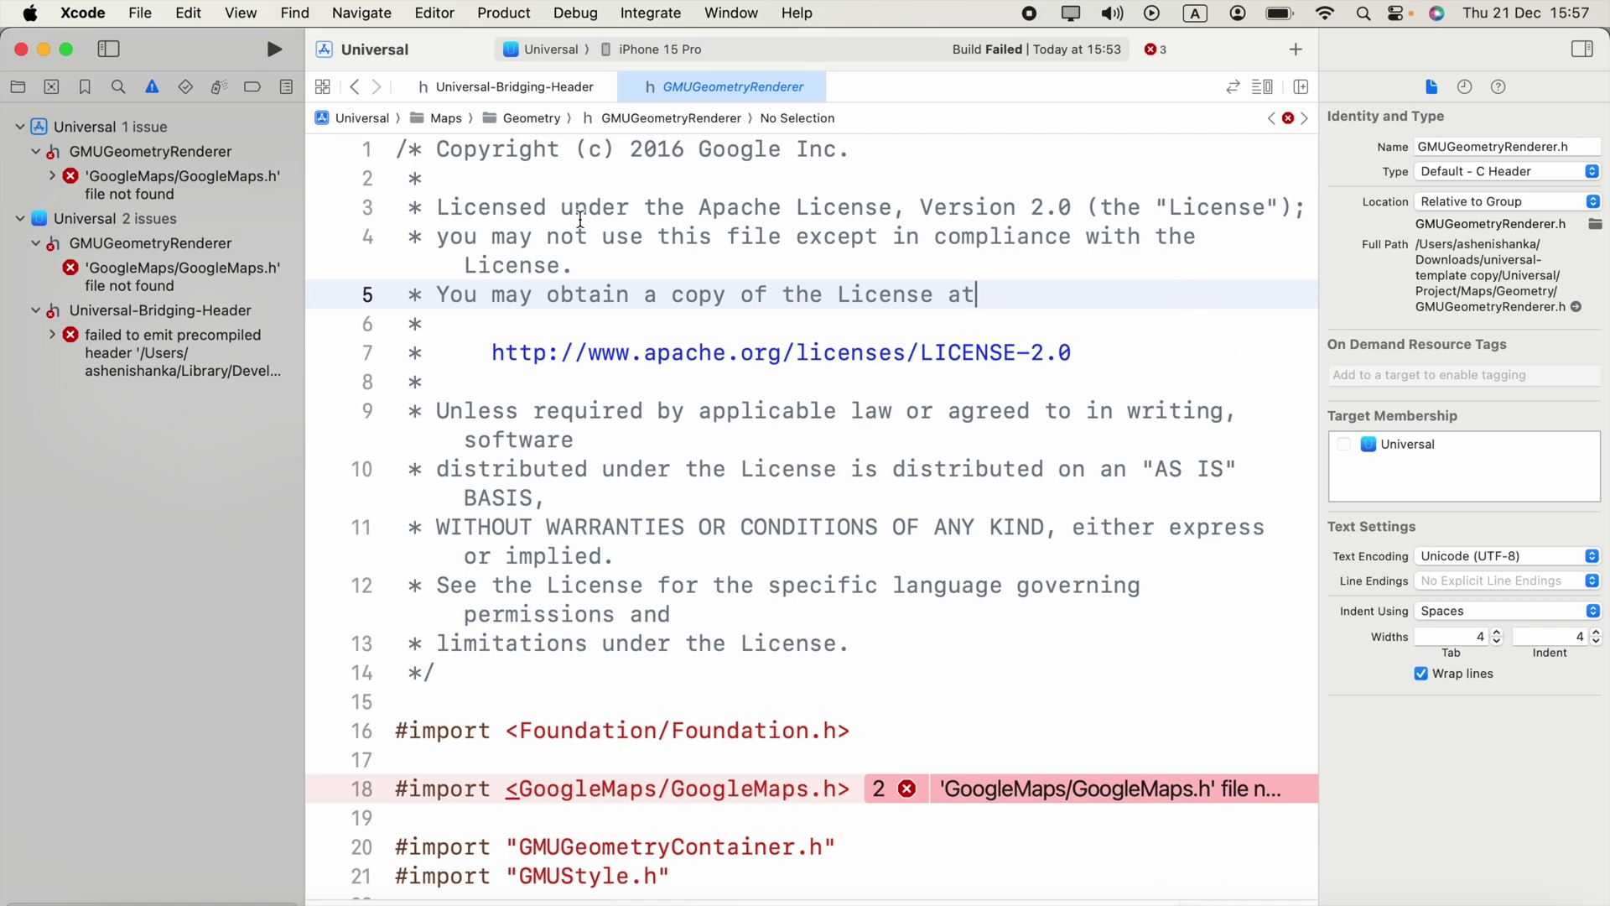
Open the 'failed to emit precompiled header' error and review Universal-Bridging-Header.h's import lines
click(139, 356)
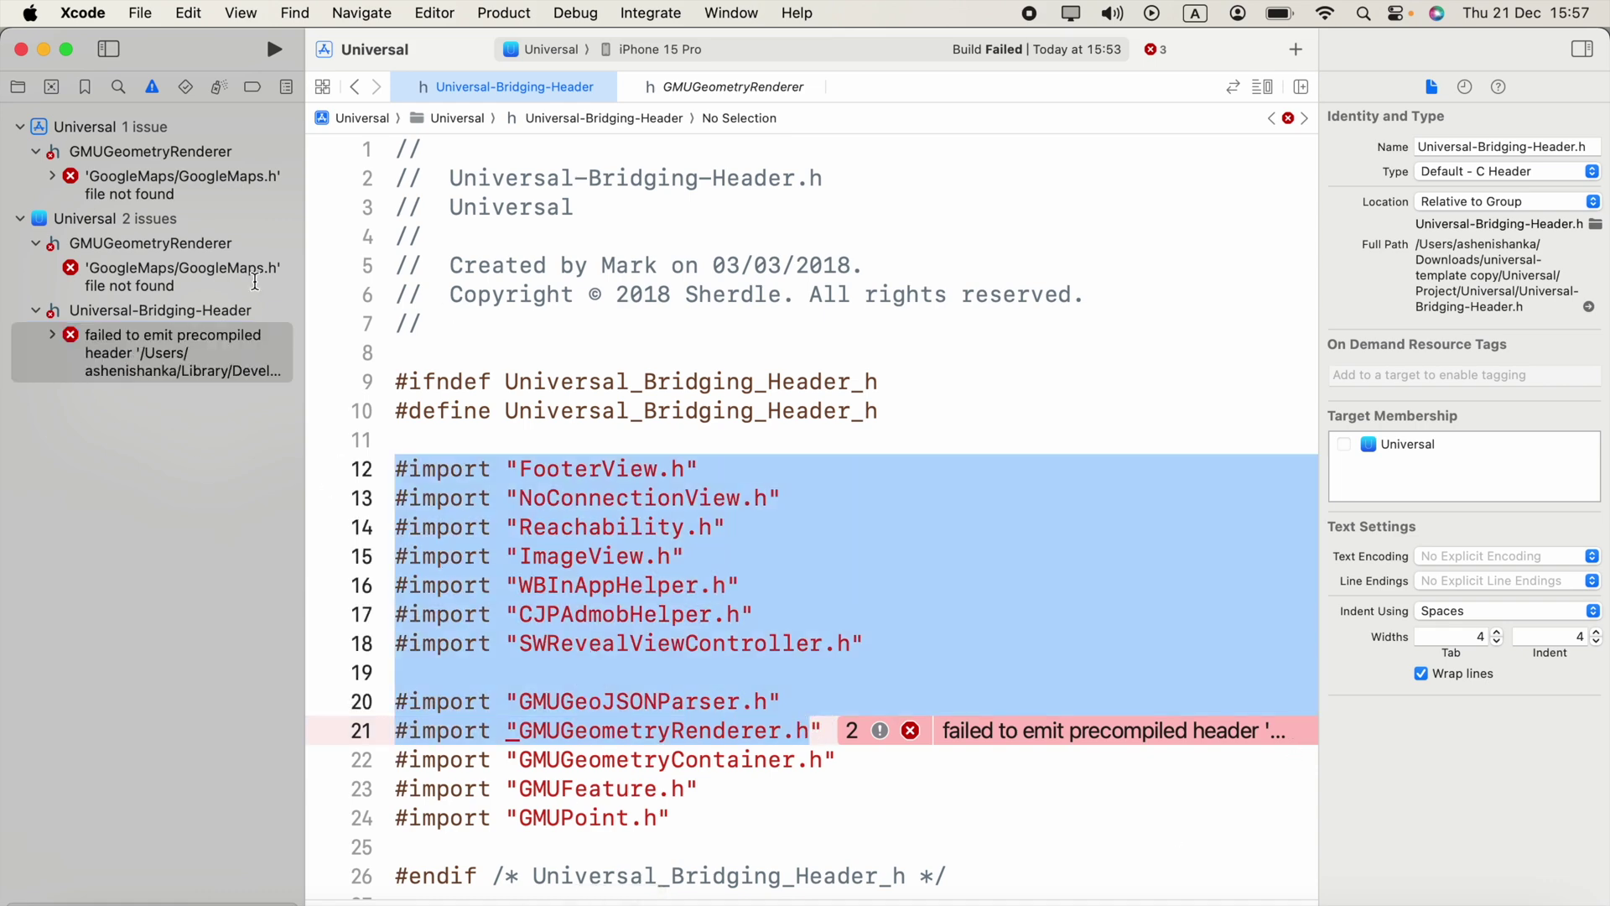
drag(806, 705, 340, 386)
click(513, 526)
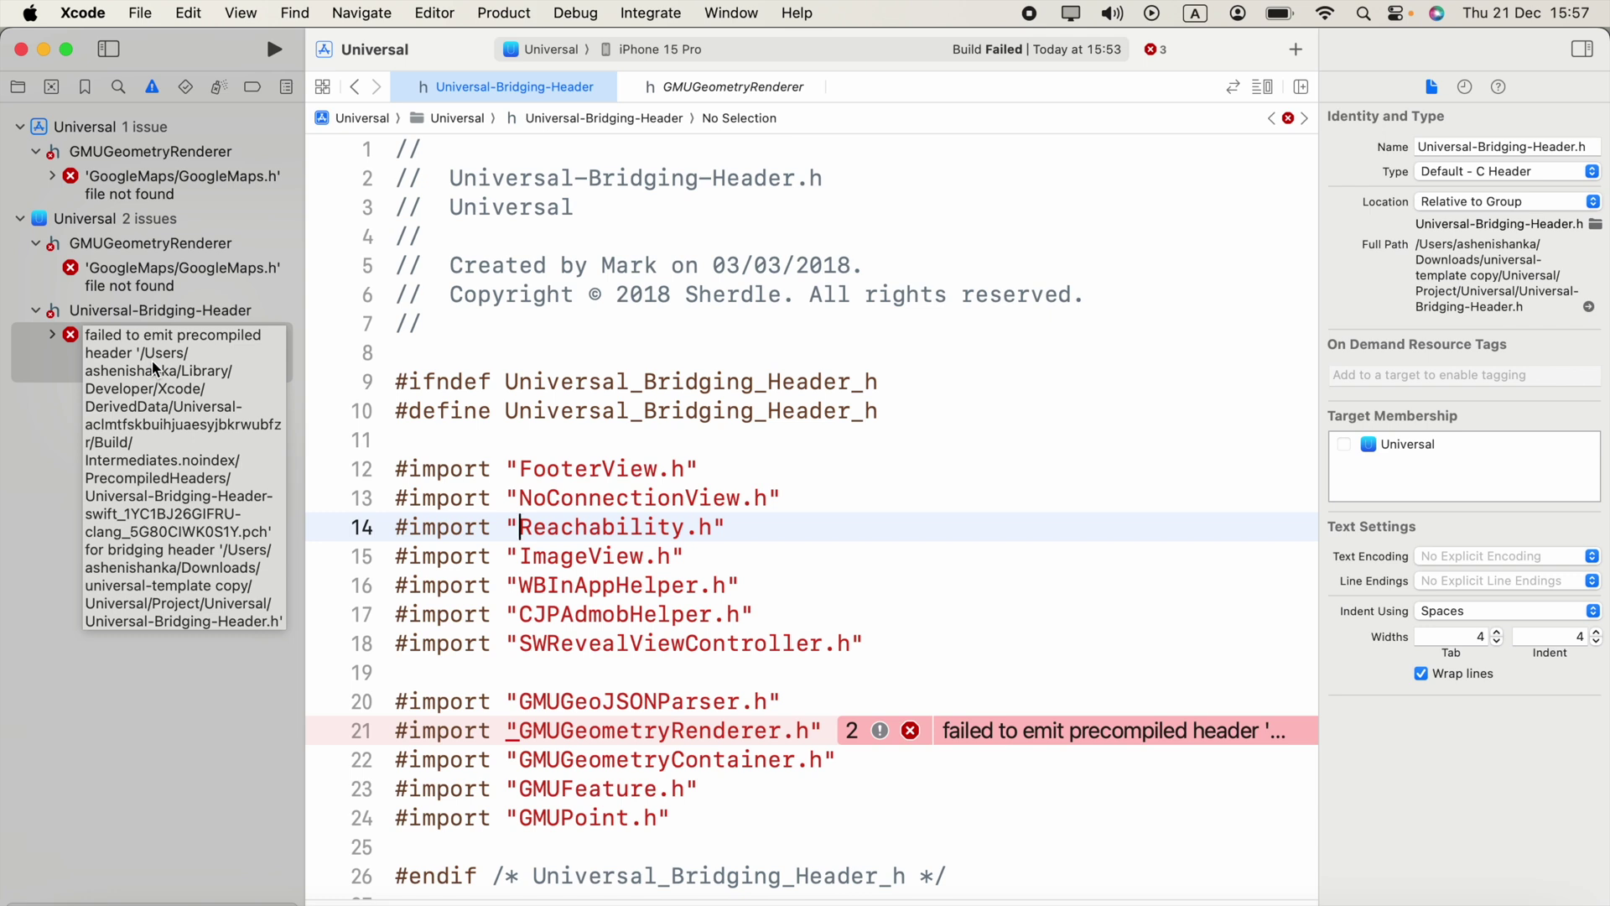
click(767, 411)
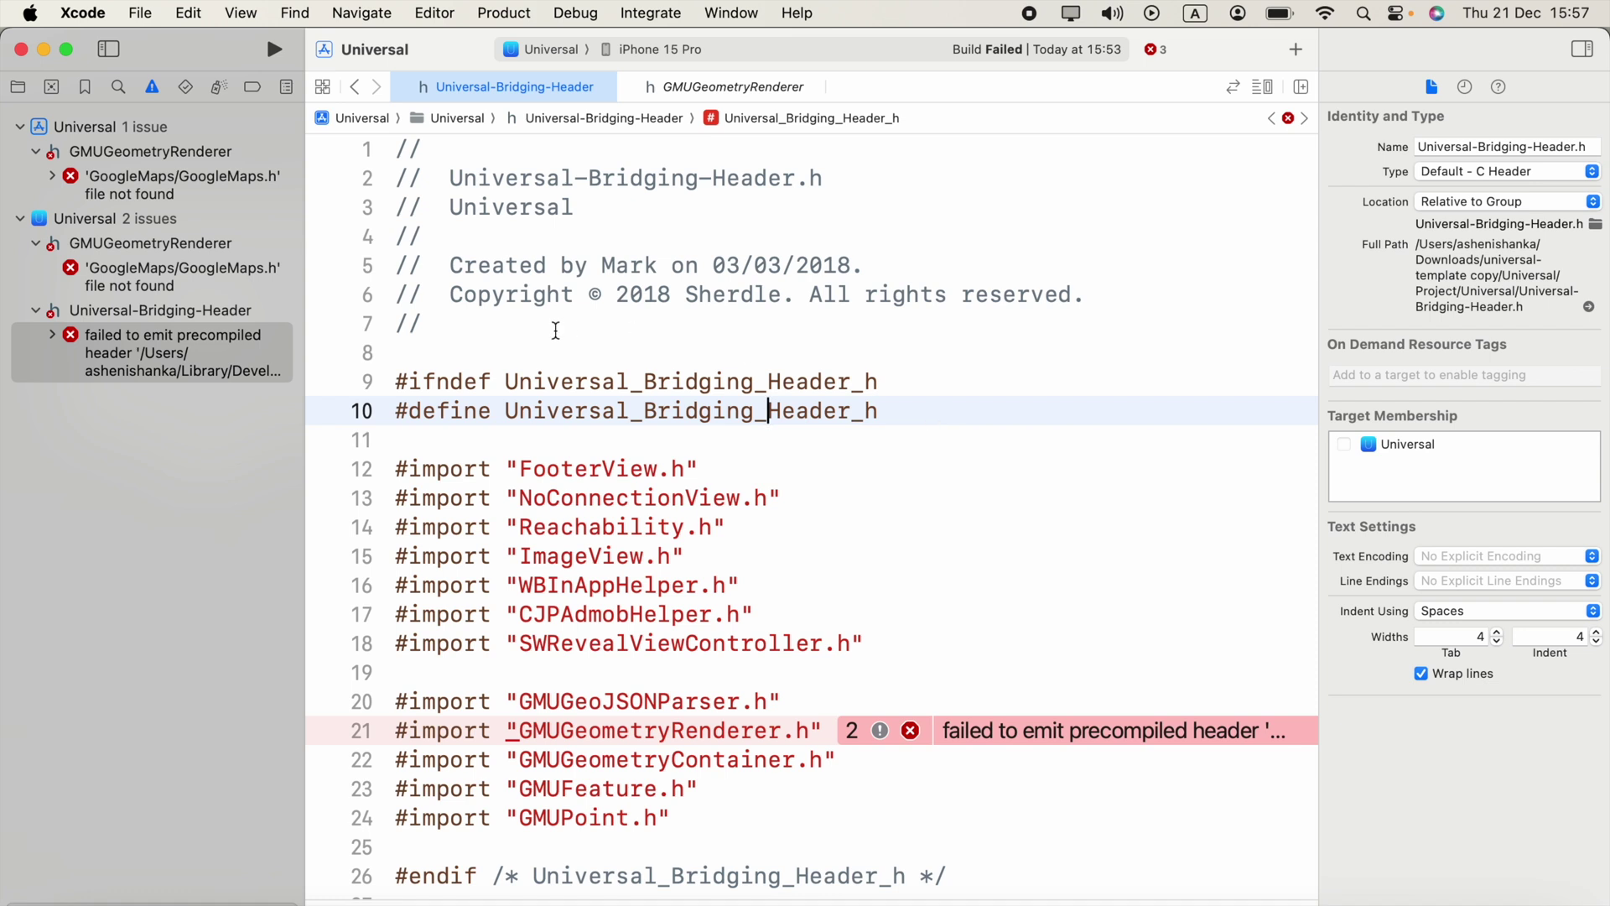
click(169, 352)
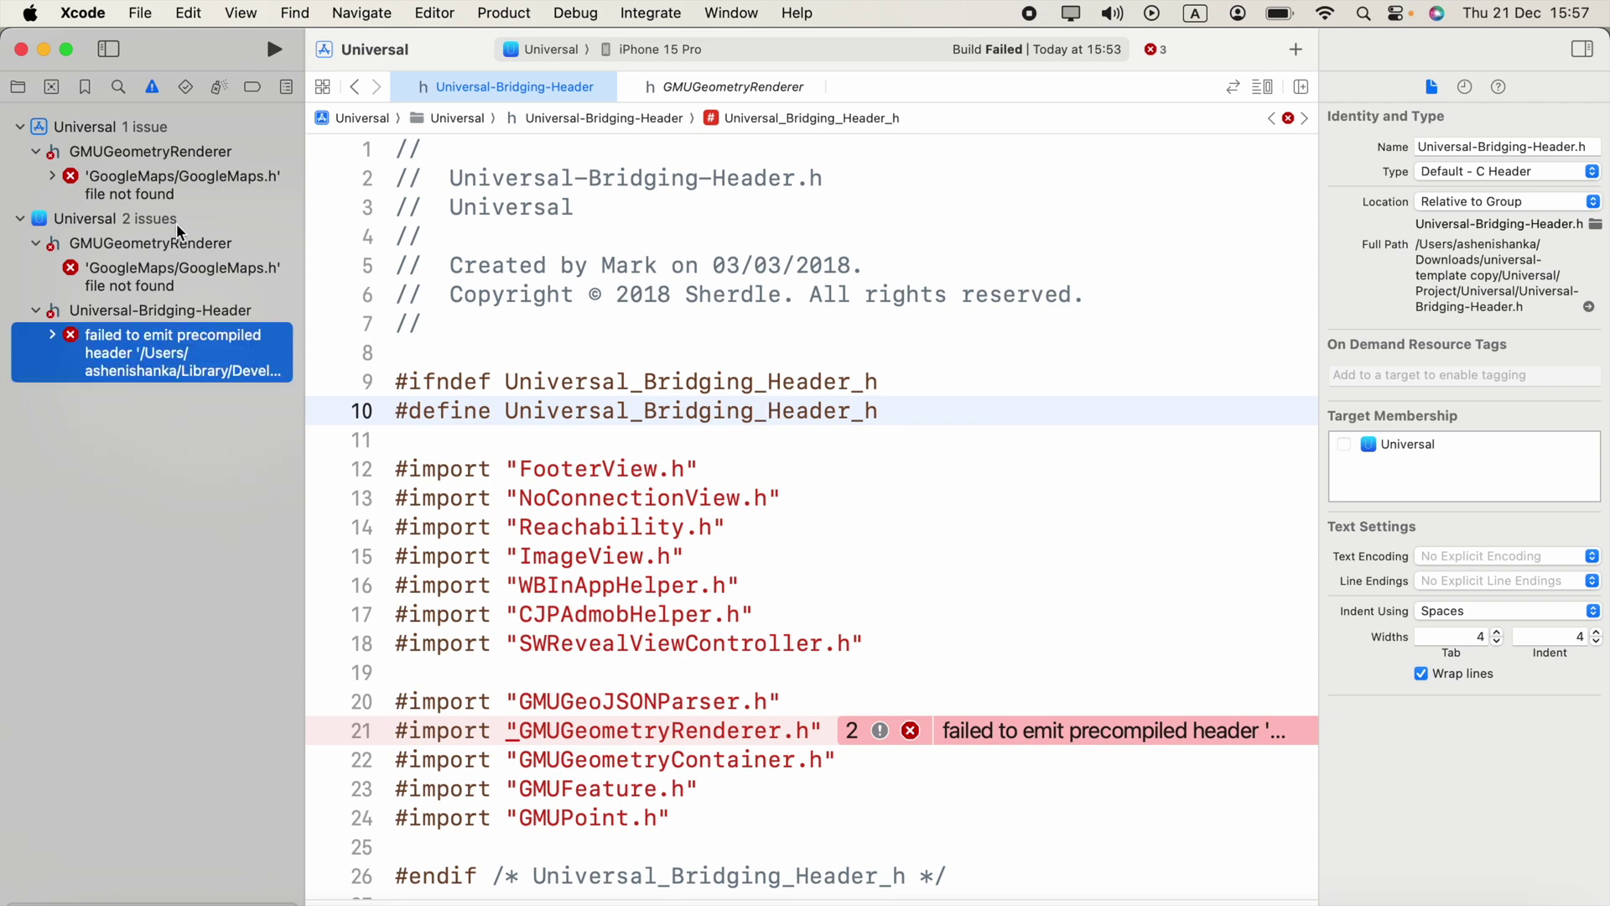
Inspect the GoogleMaps.h file-not-found error, then return to the bridging header error
click(195, 177)
scroll(724, 687, down, 2)
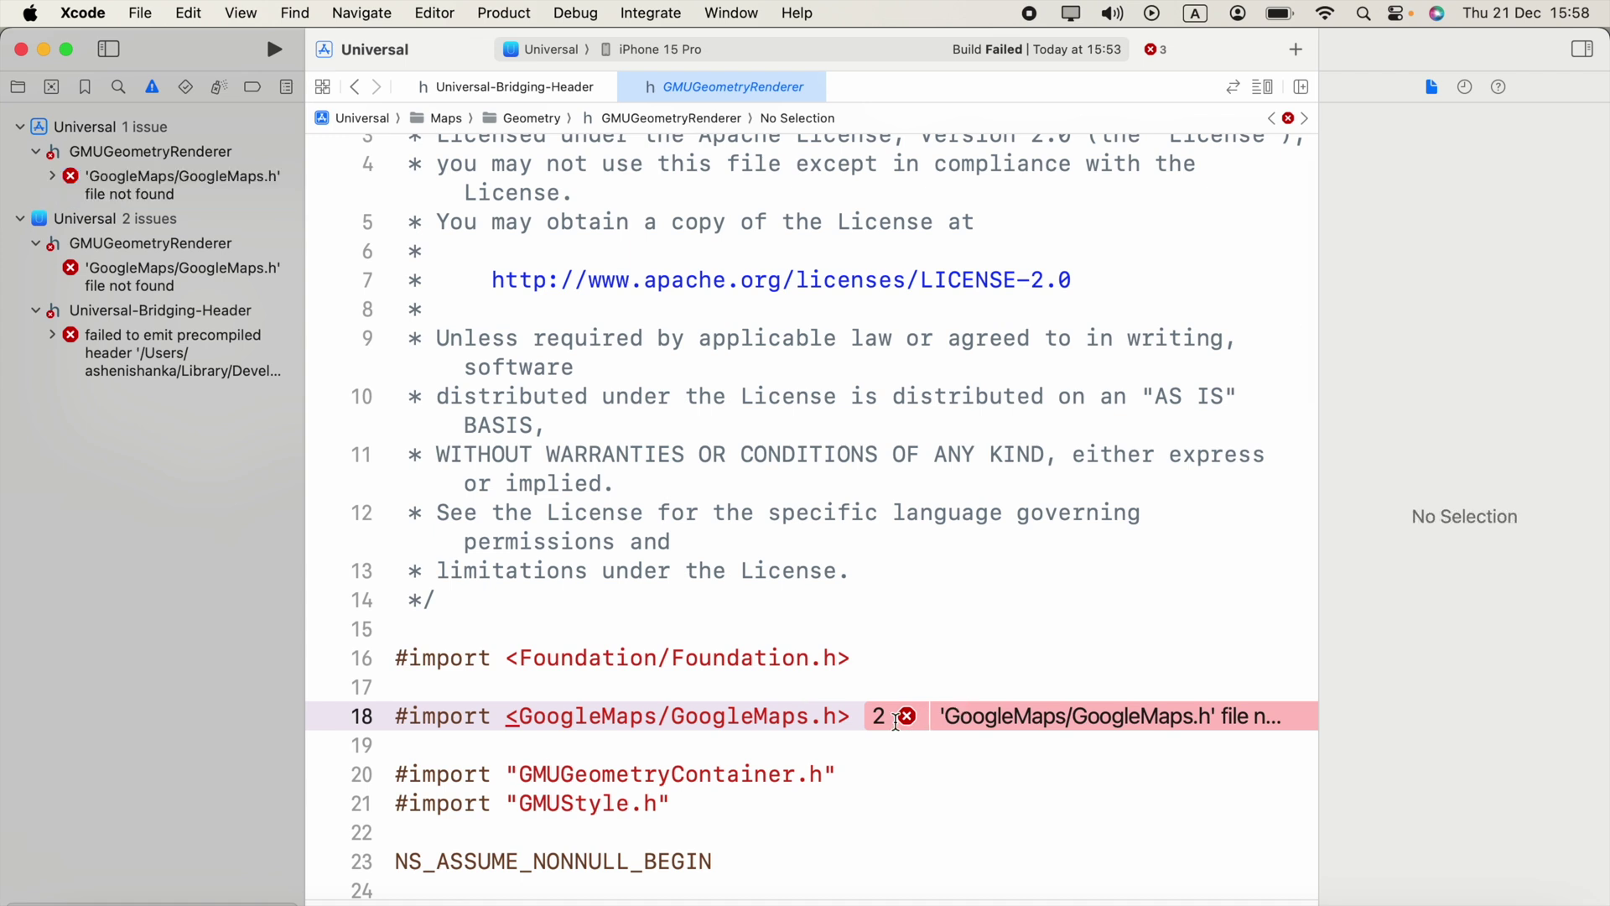
click(896, 719)
click(1067, 797)
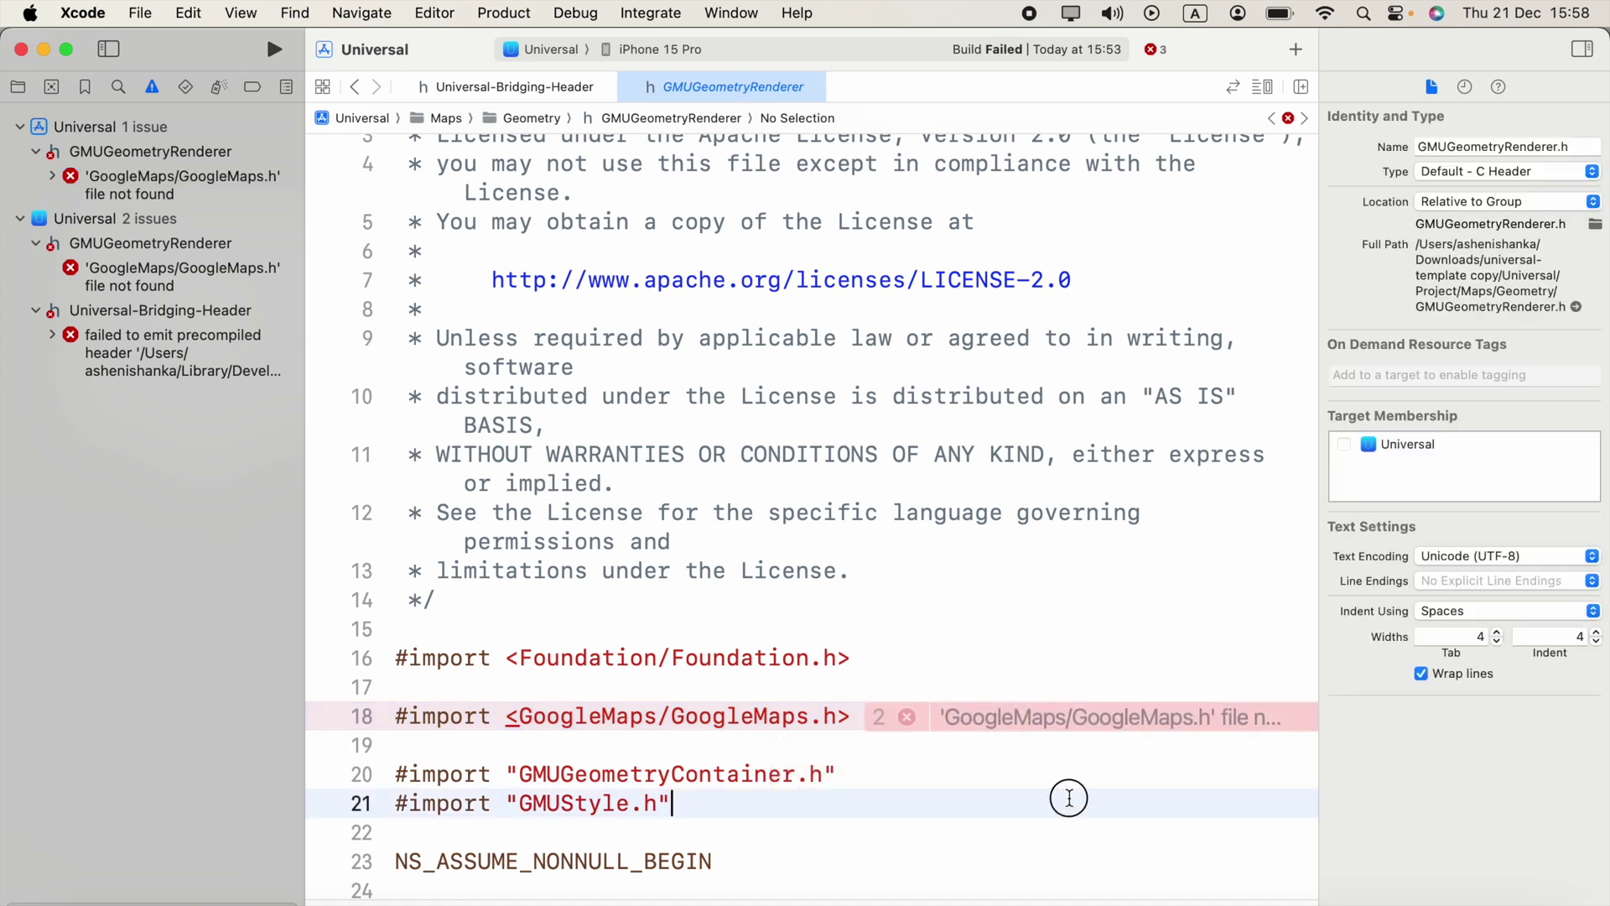
click(190, 365)
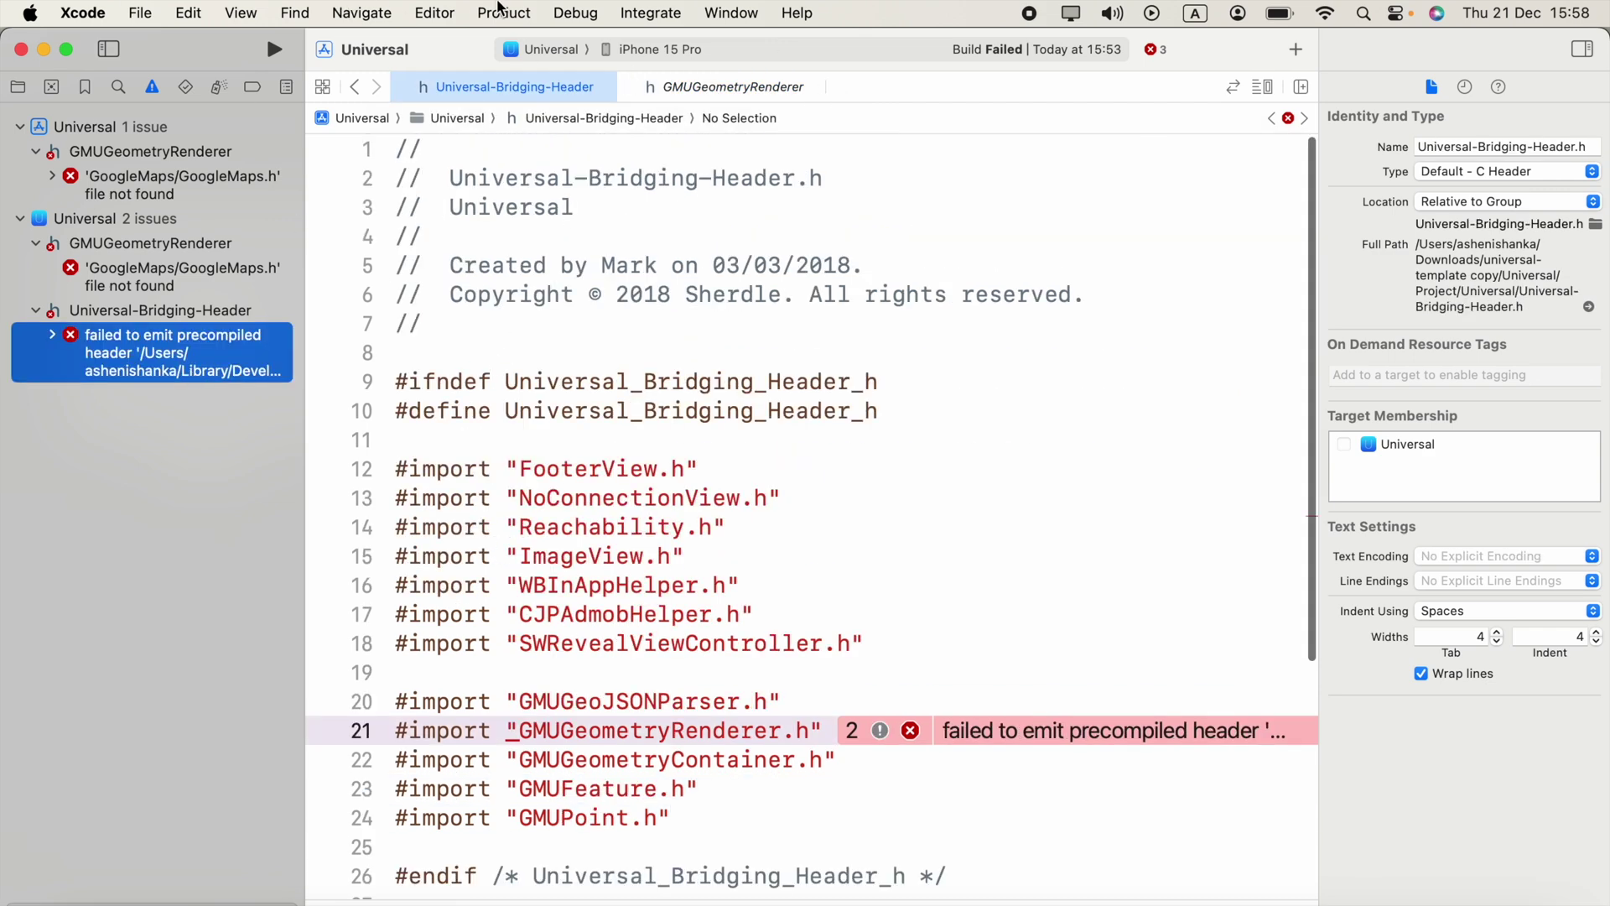
Show the Project navigator and briefly expand and collapse the Pods group
click(519, 11)
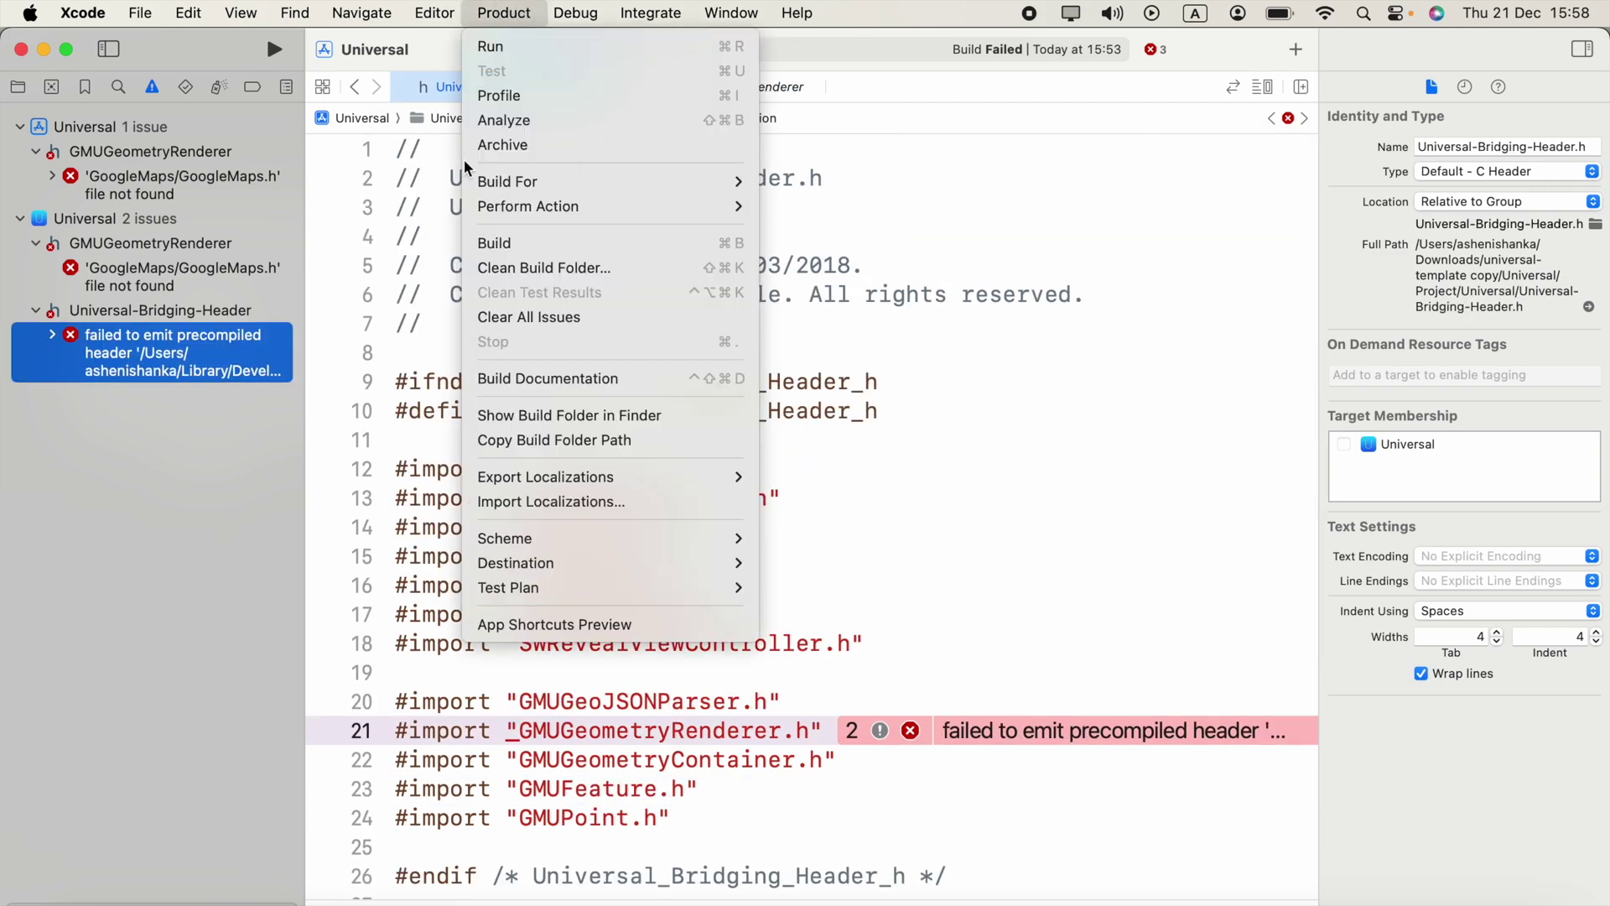
click(16, 96)
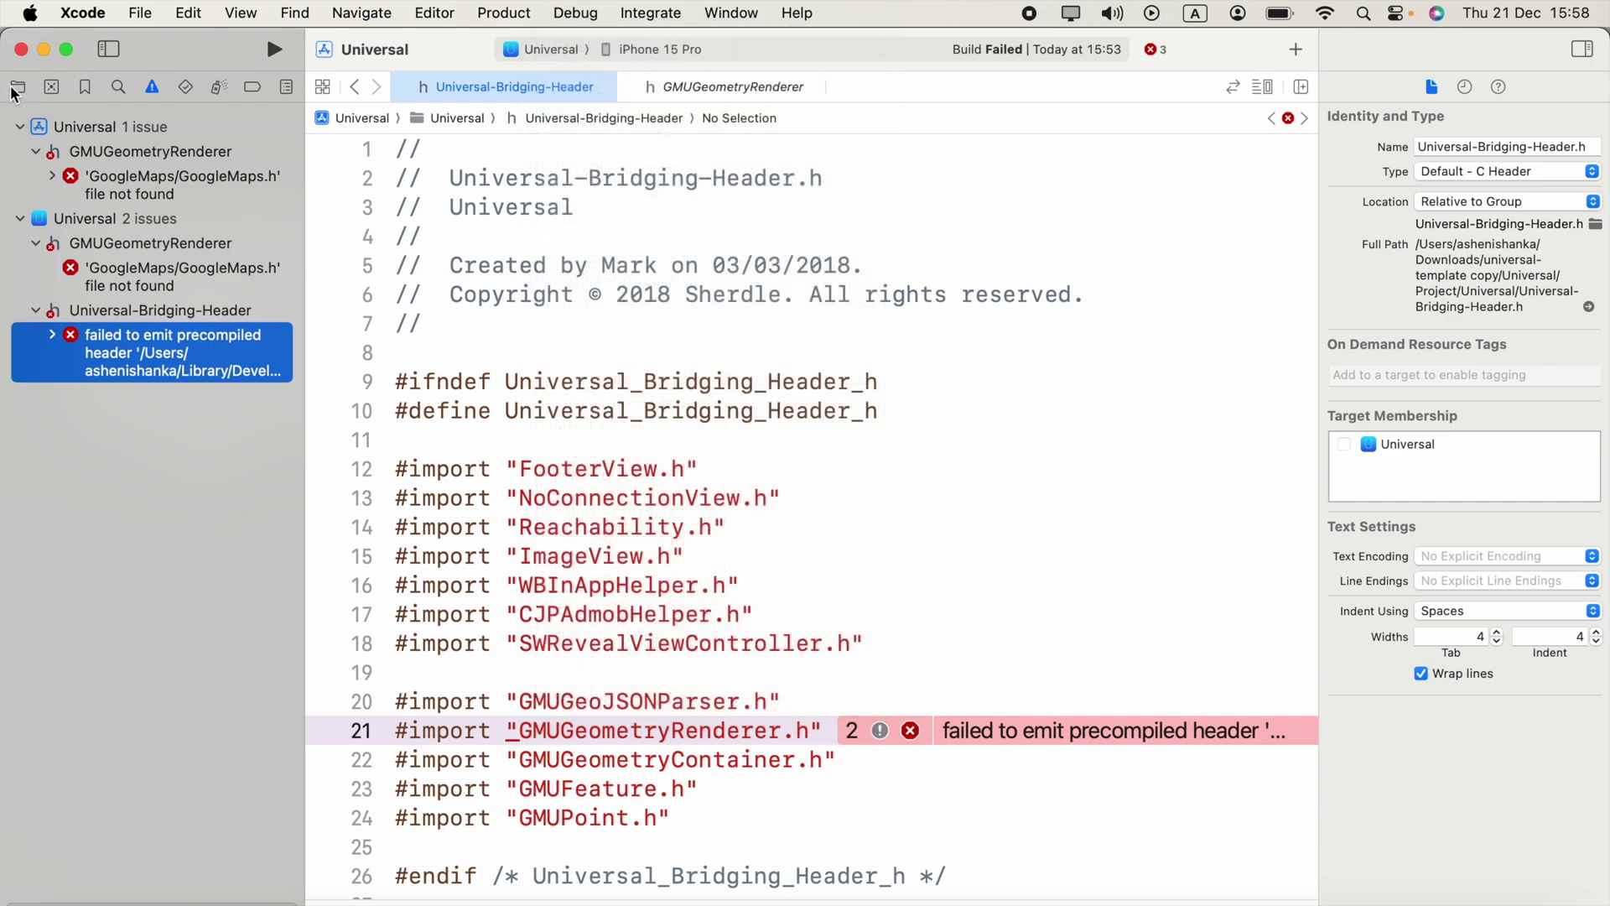
click(18, 88)
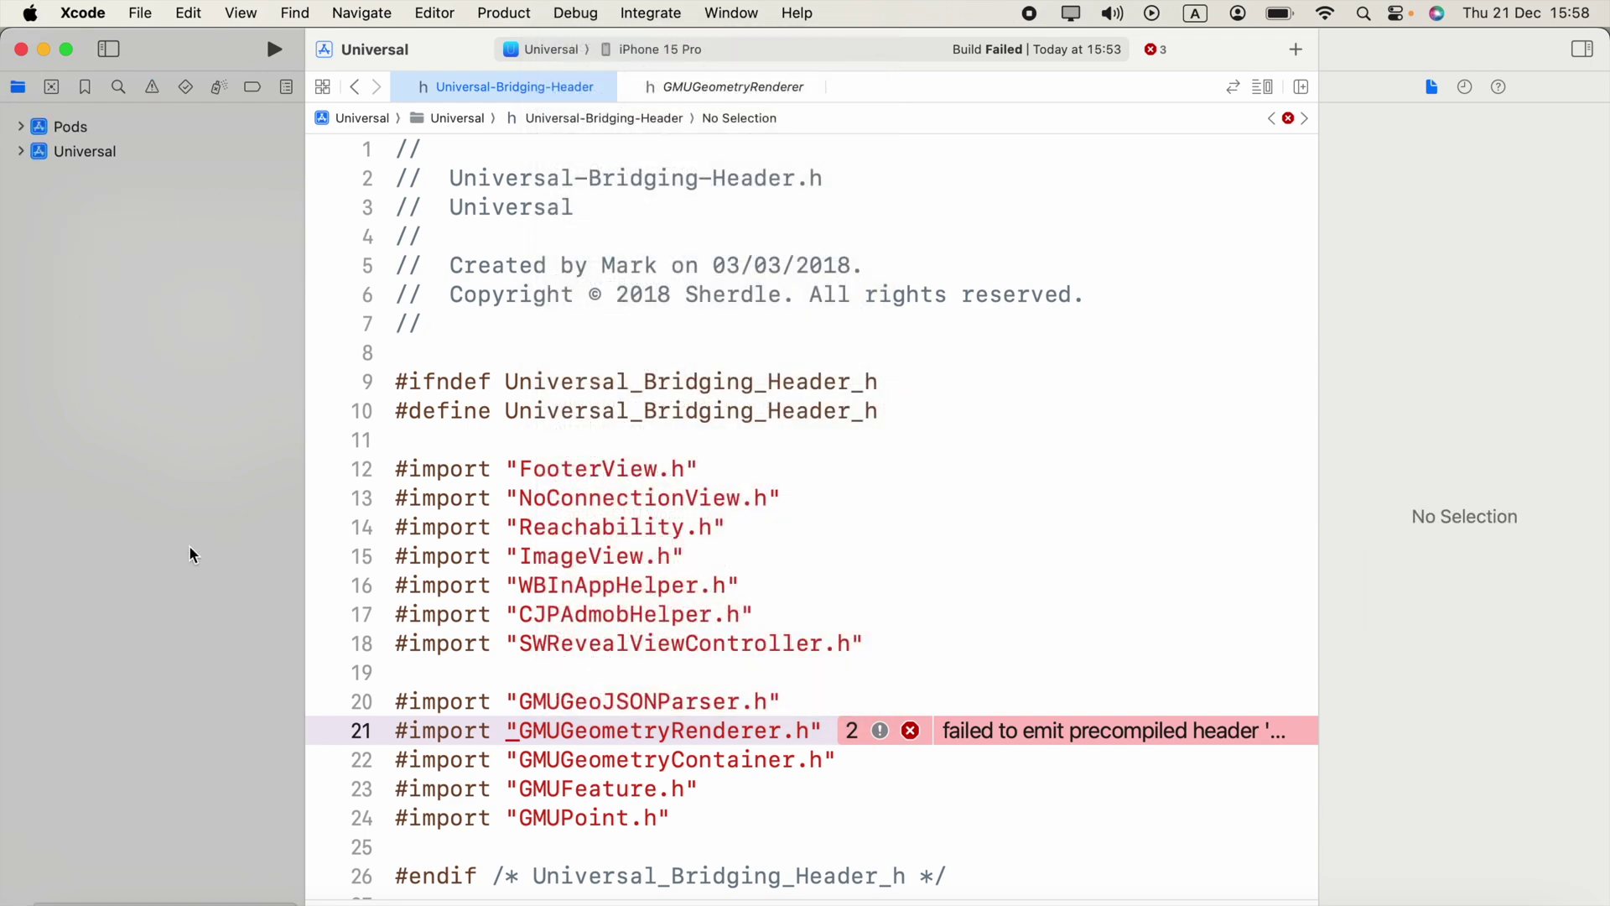
click(20, 128)
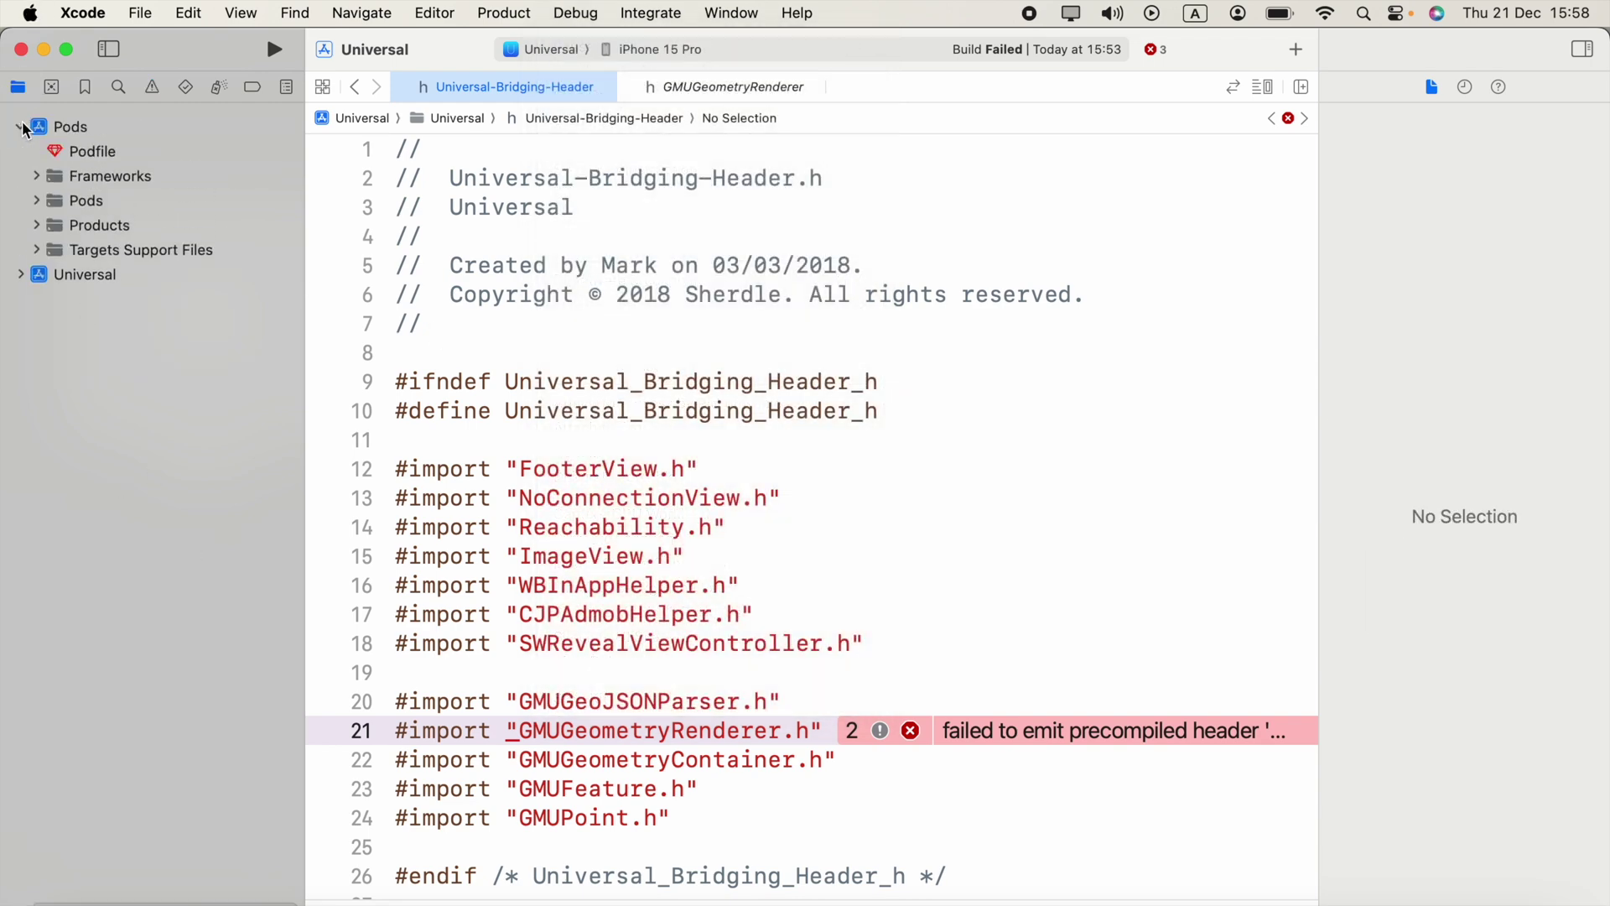
click(22, 127)
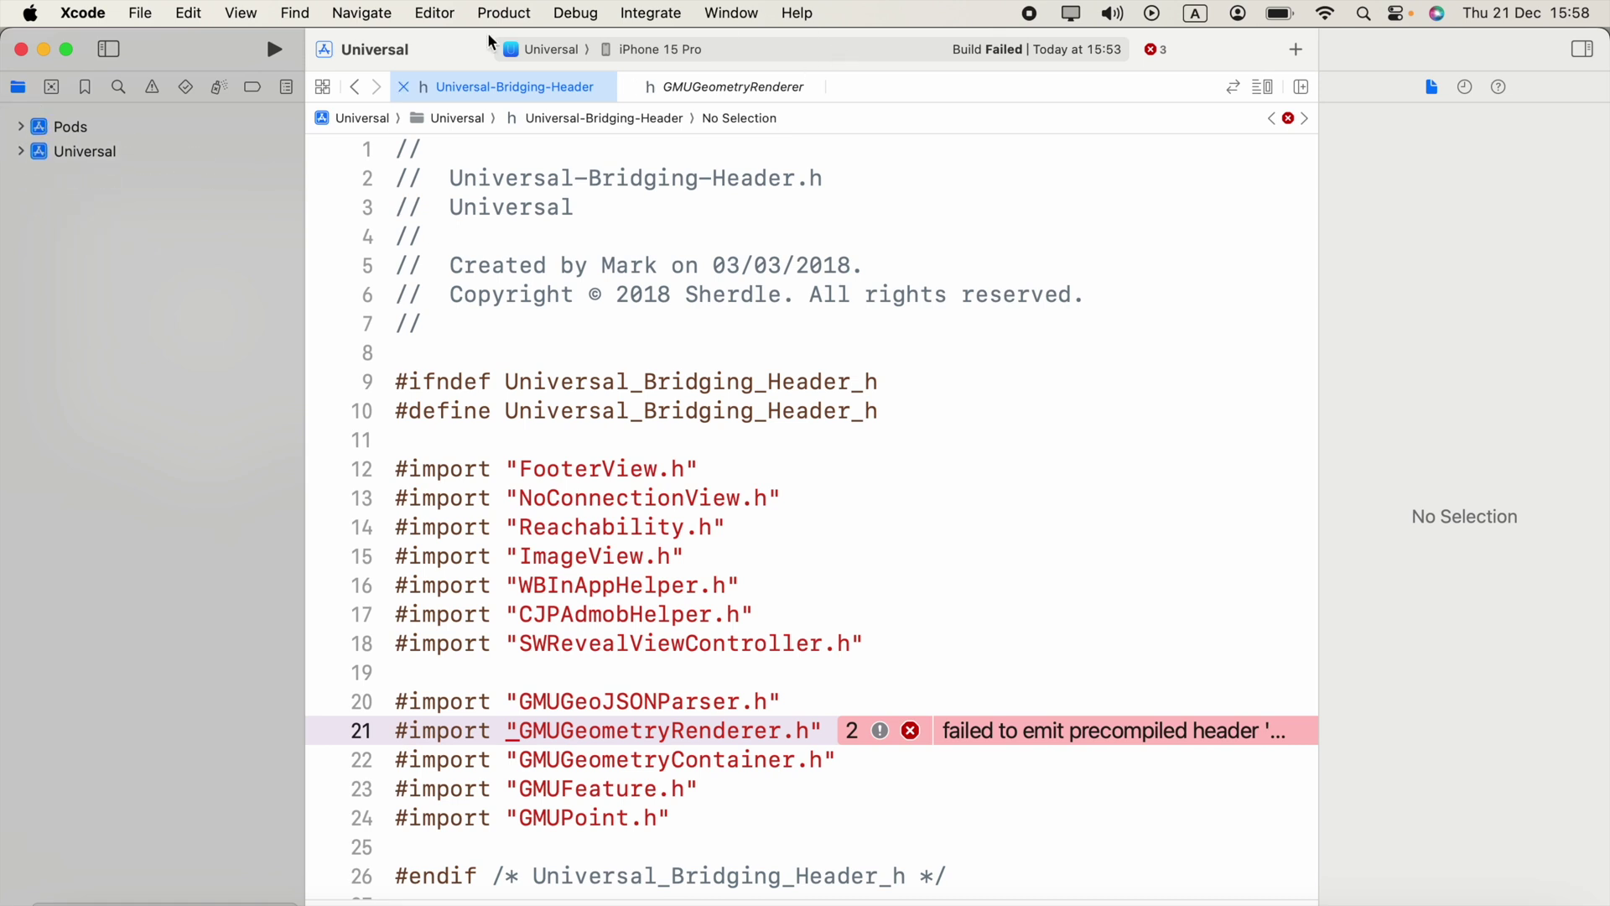
Set Destination Architectures to Show Both, listing Apple Silicon and Rosetta simulators
click(505, 12)
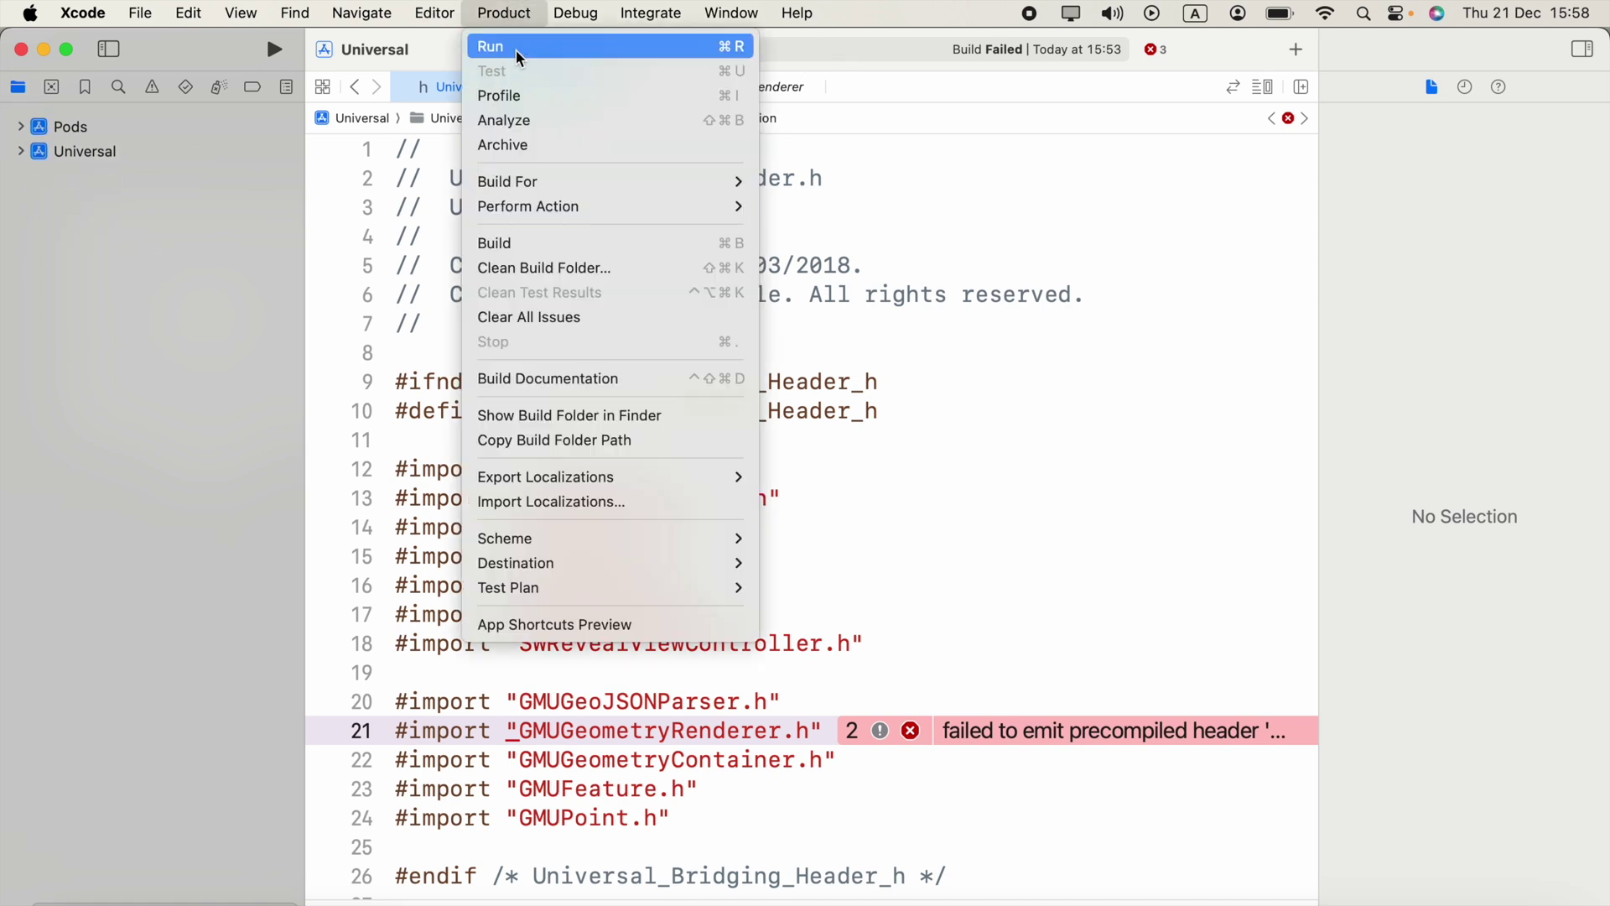
mouse_move(516, 563)
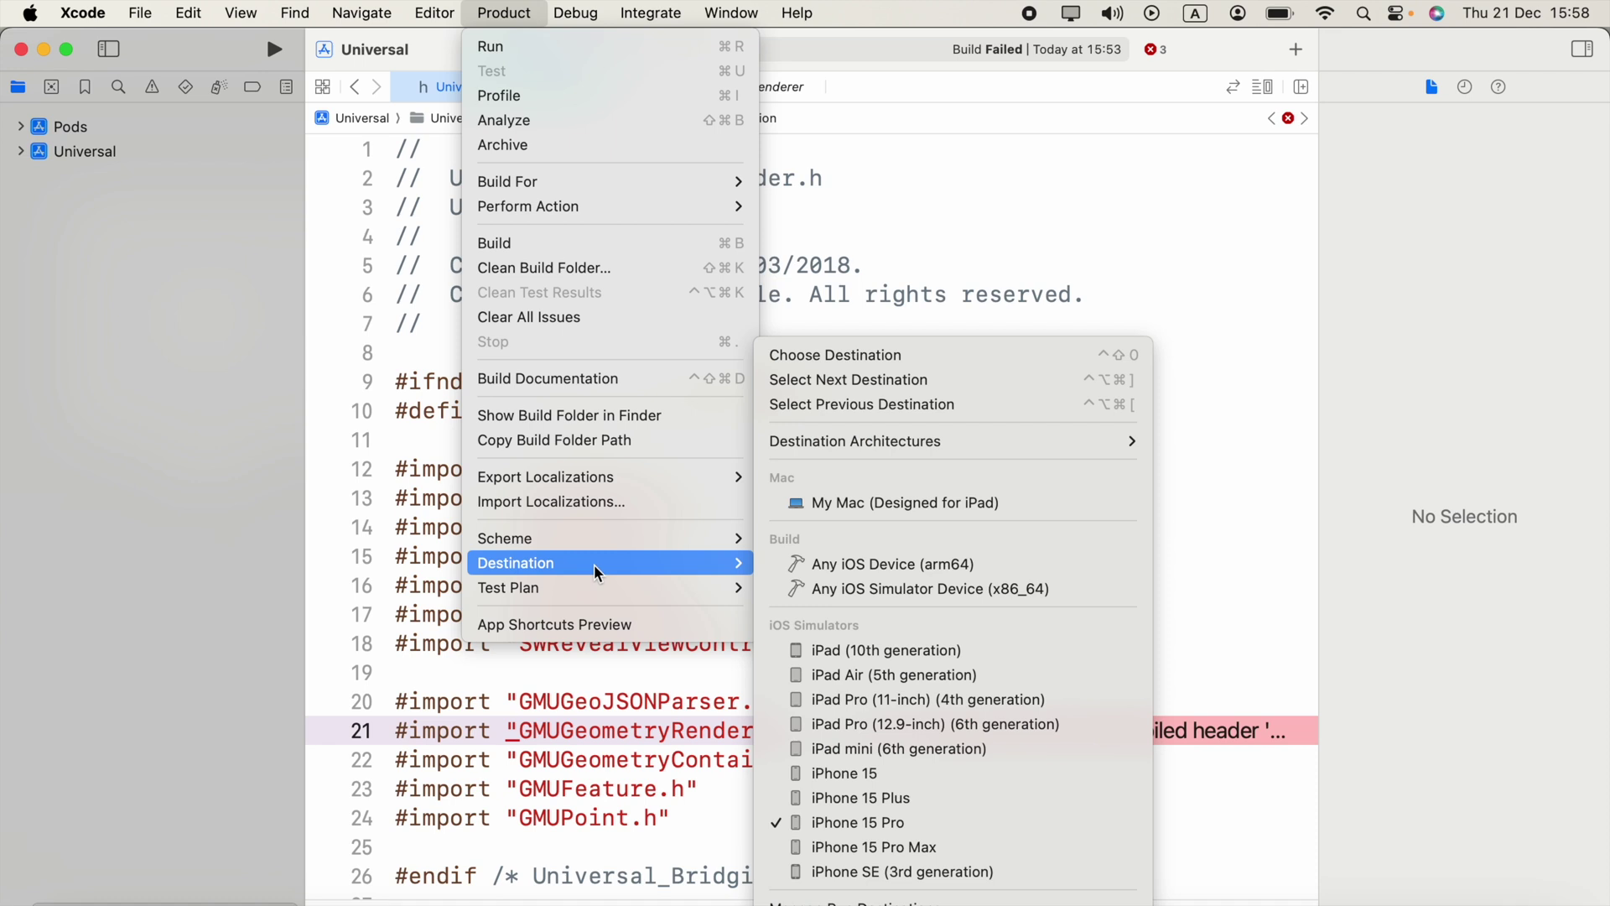
mouse_move(855, 441)
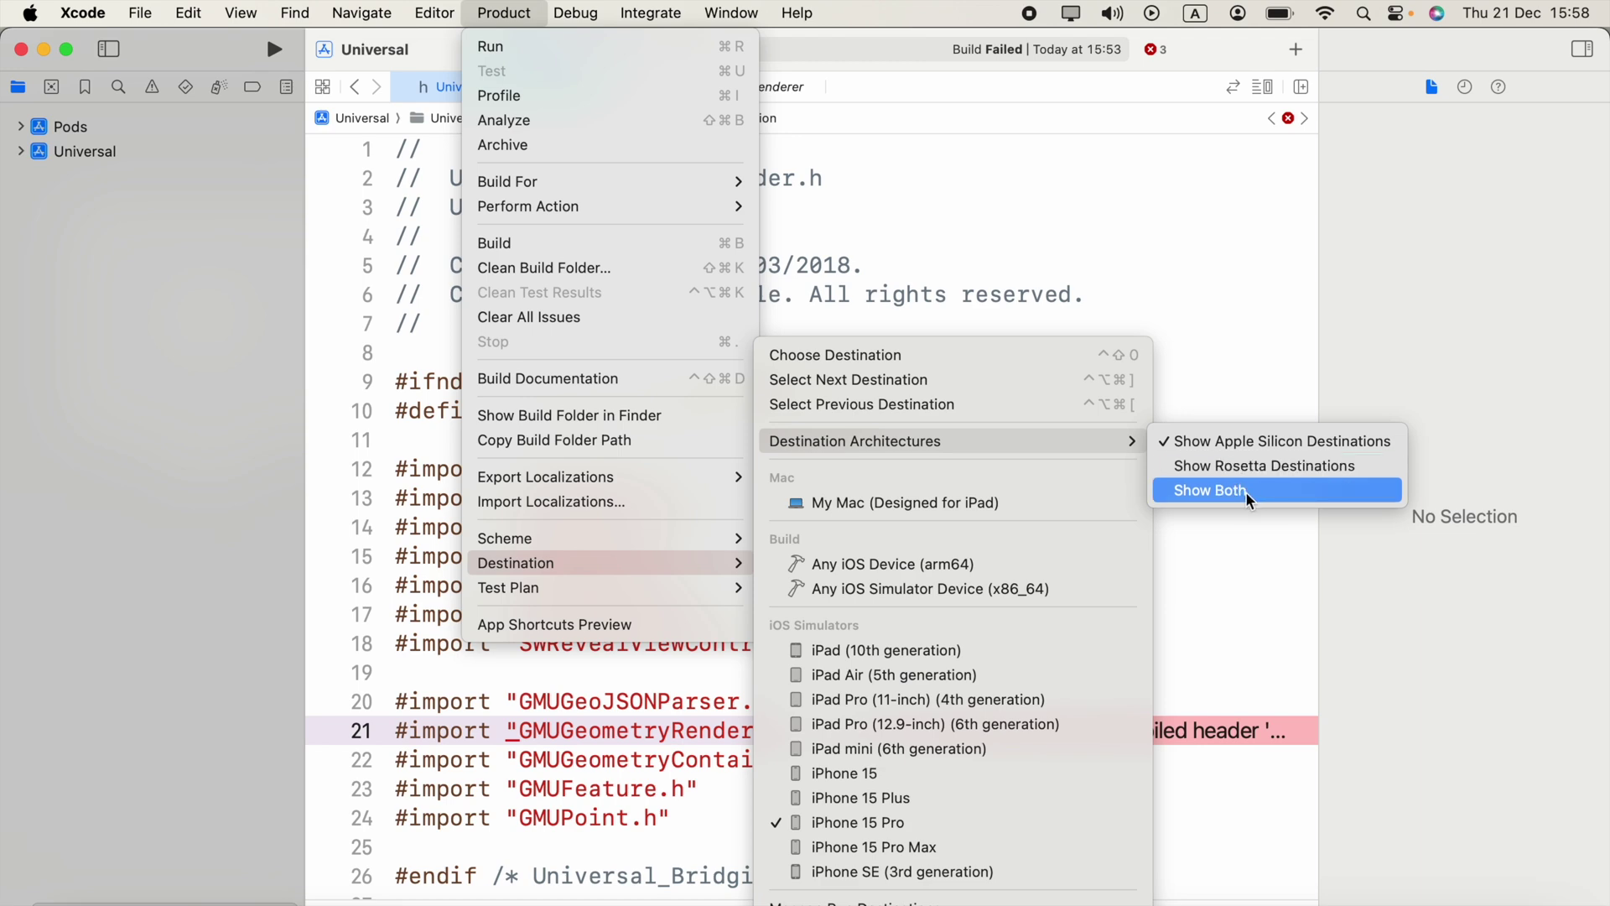
click(1246, 500)
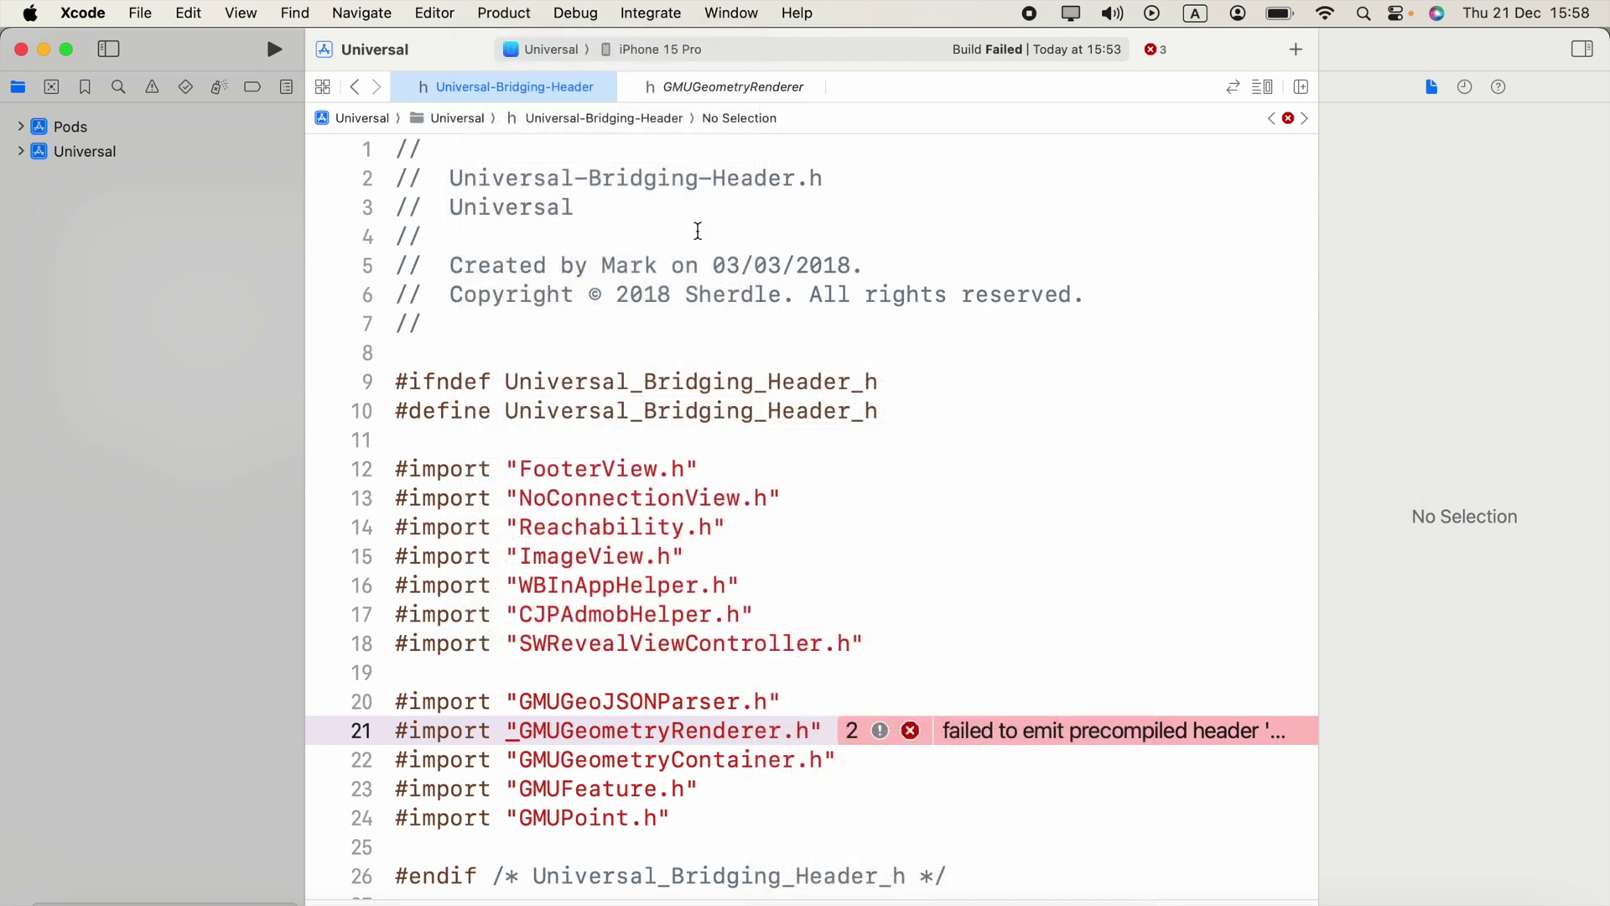
click(672, 50)
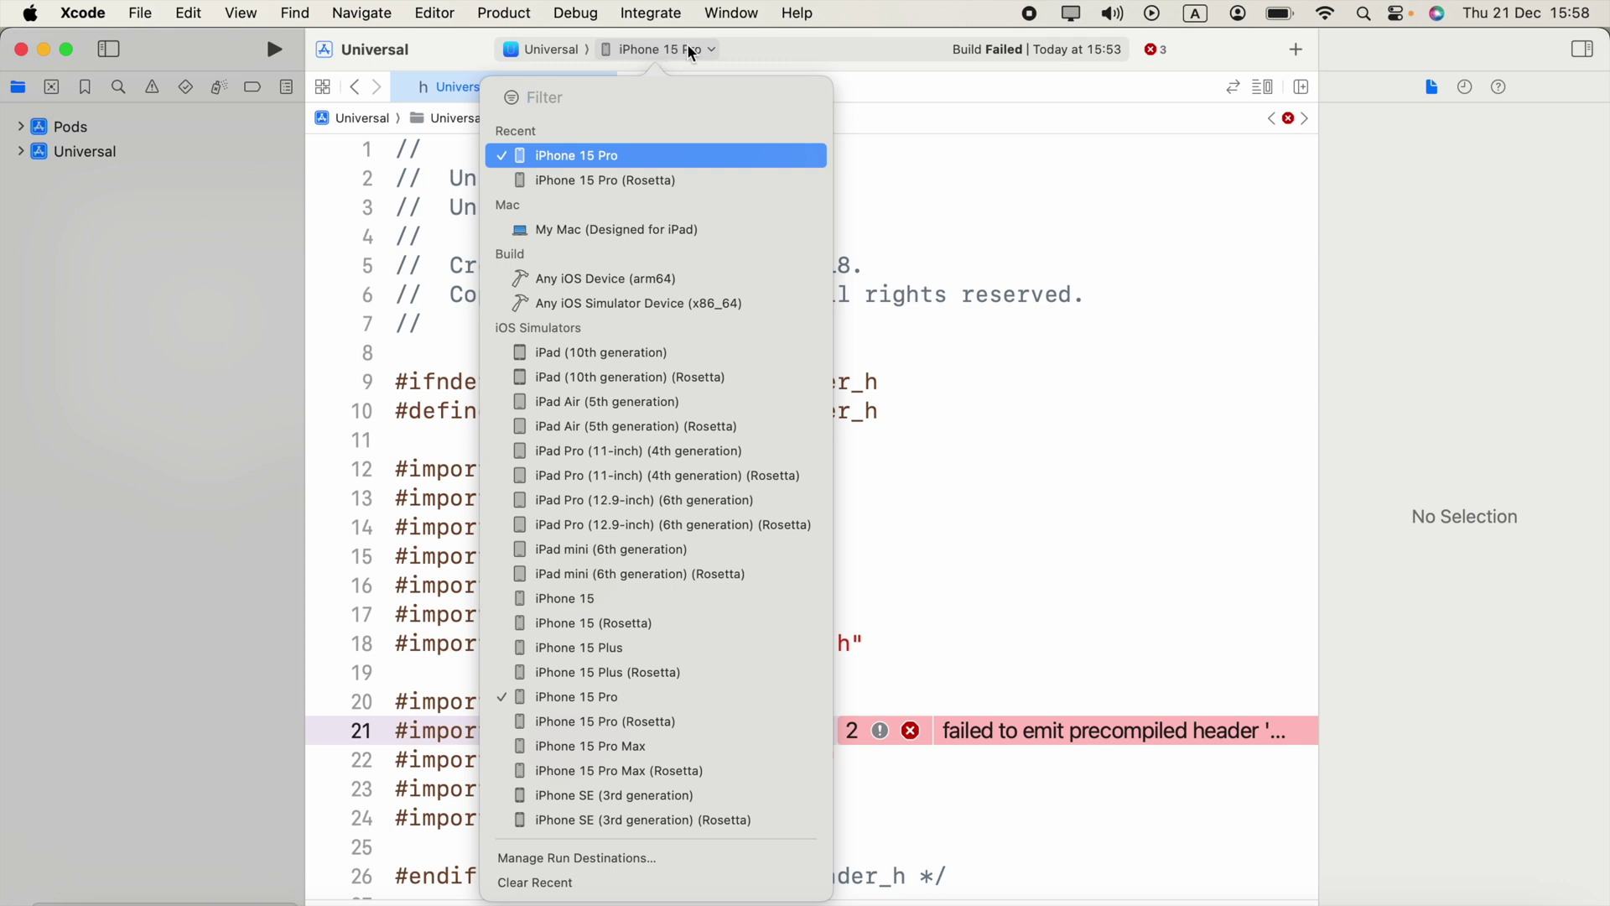
Choose iPhone 15 Pro (Rosetta) as the run destination
click(675, 47)
click(674, 52)
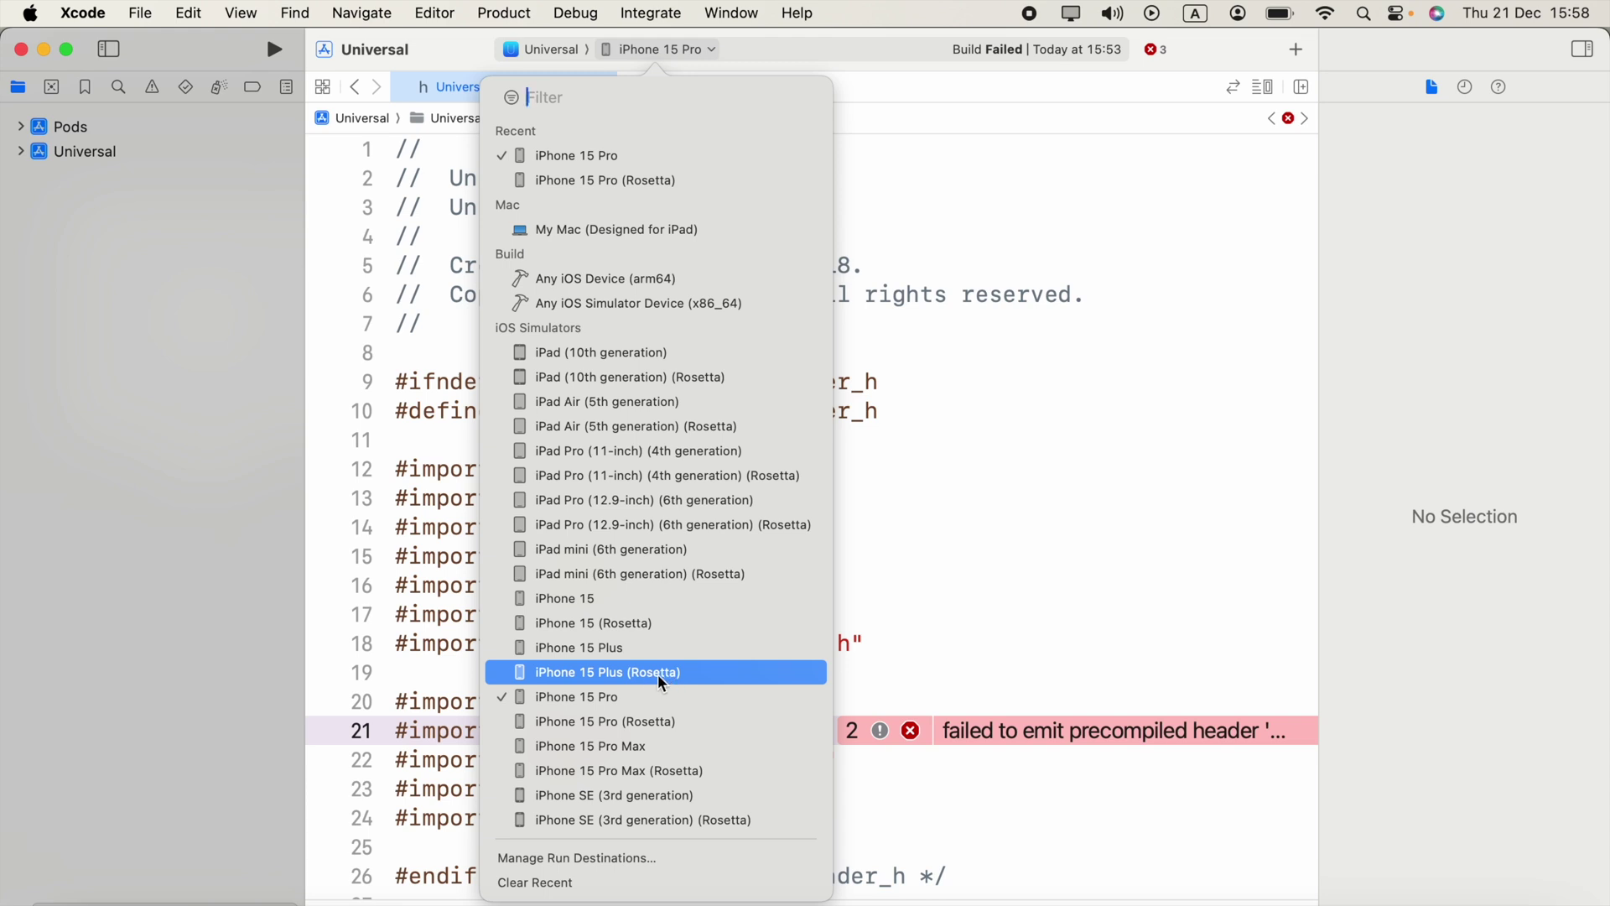
click(665, 724)
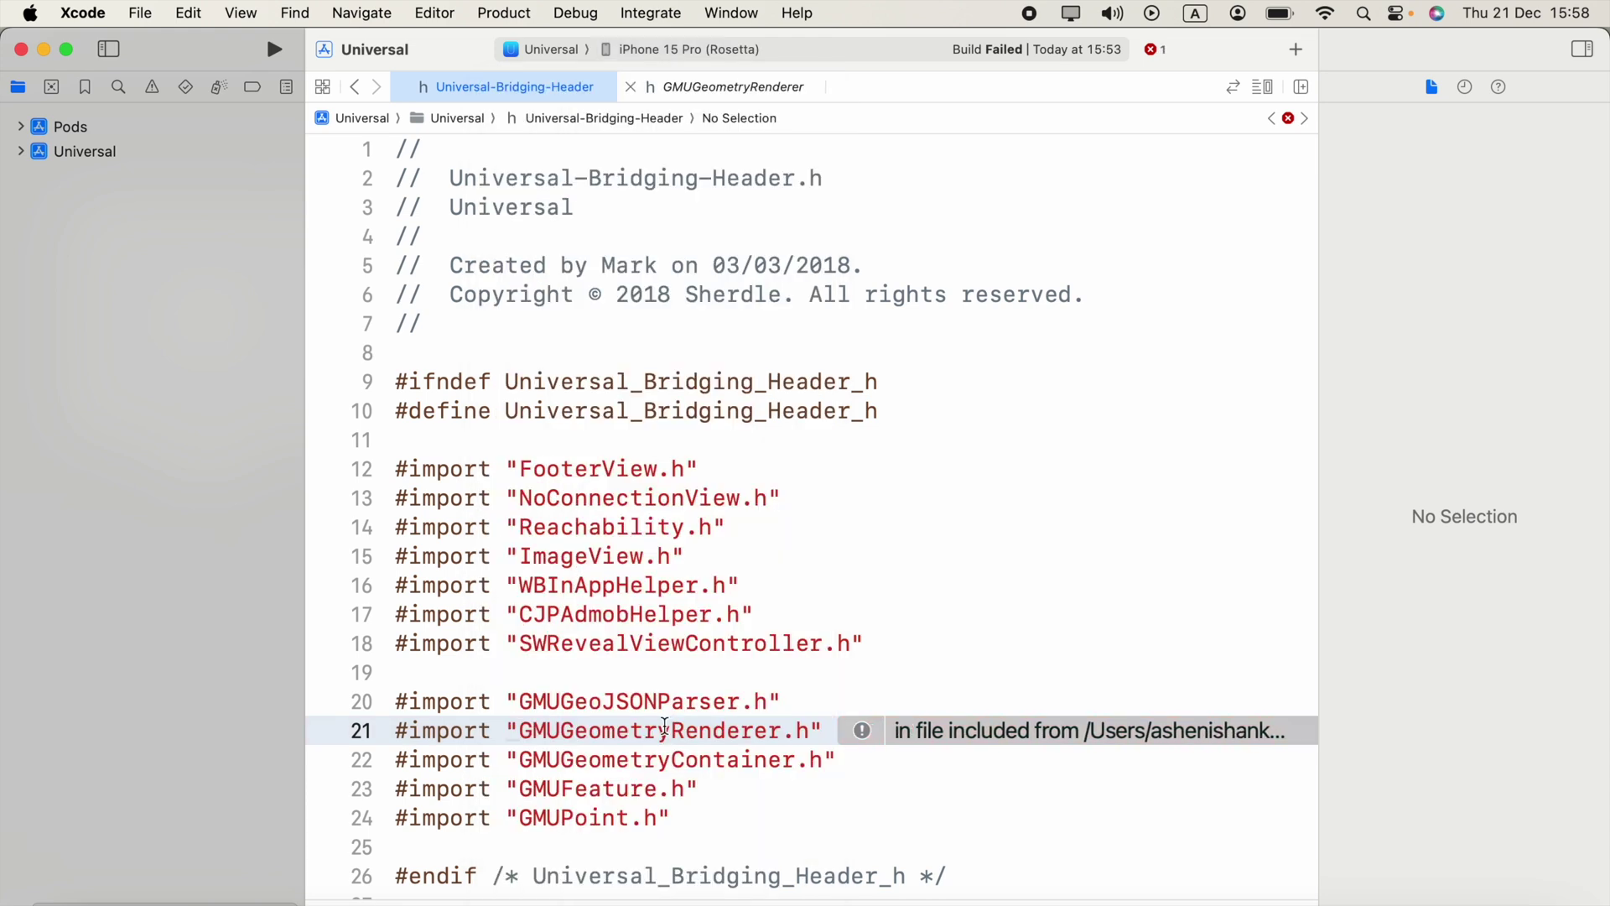
Clean the build folder with Product > Clean Build Folder
click(504, 13)
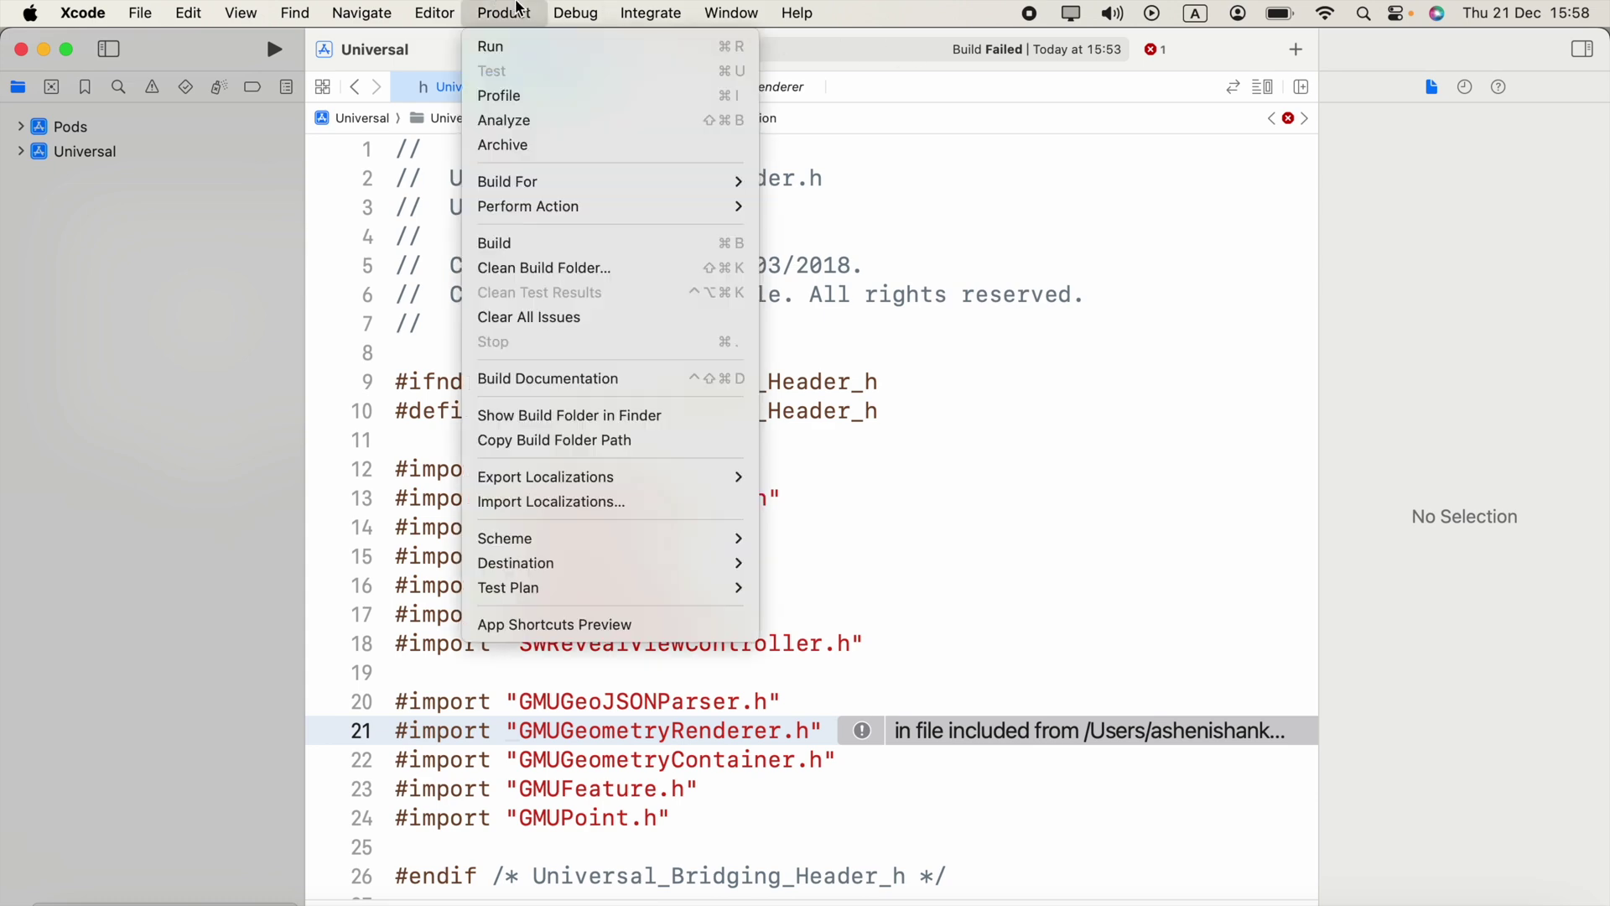
click(522, 265)
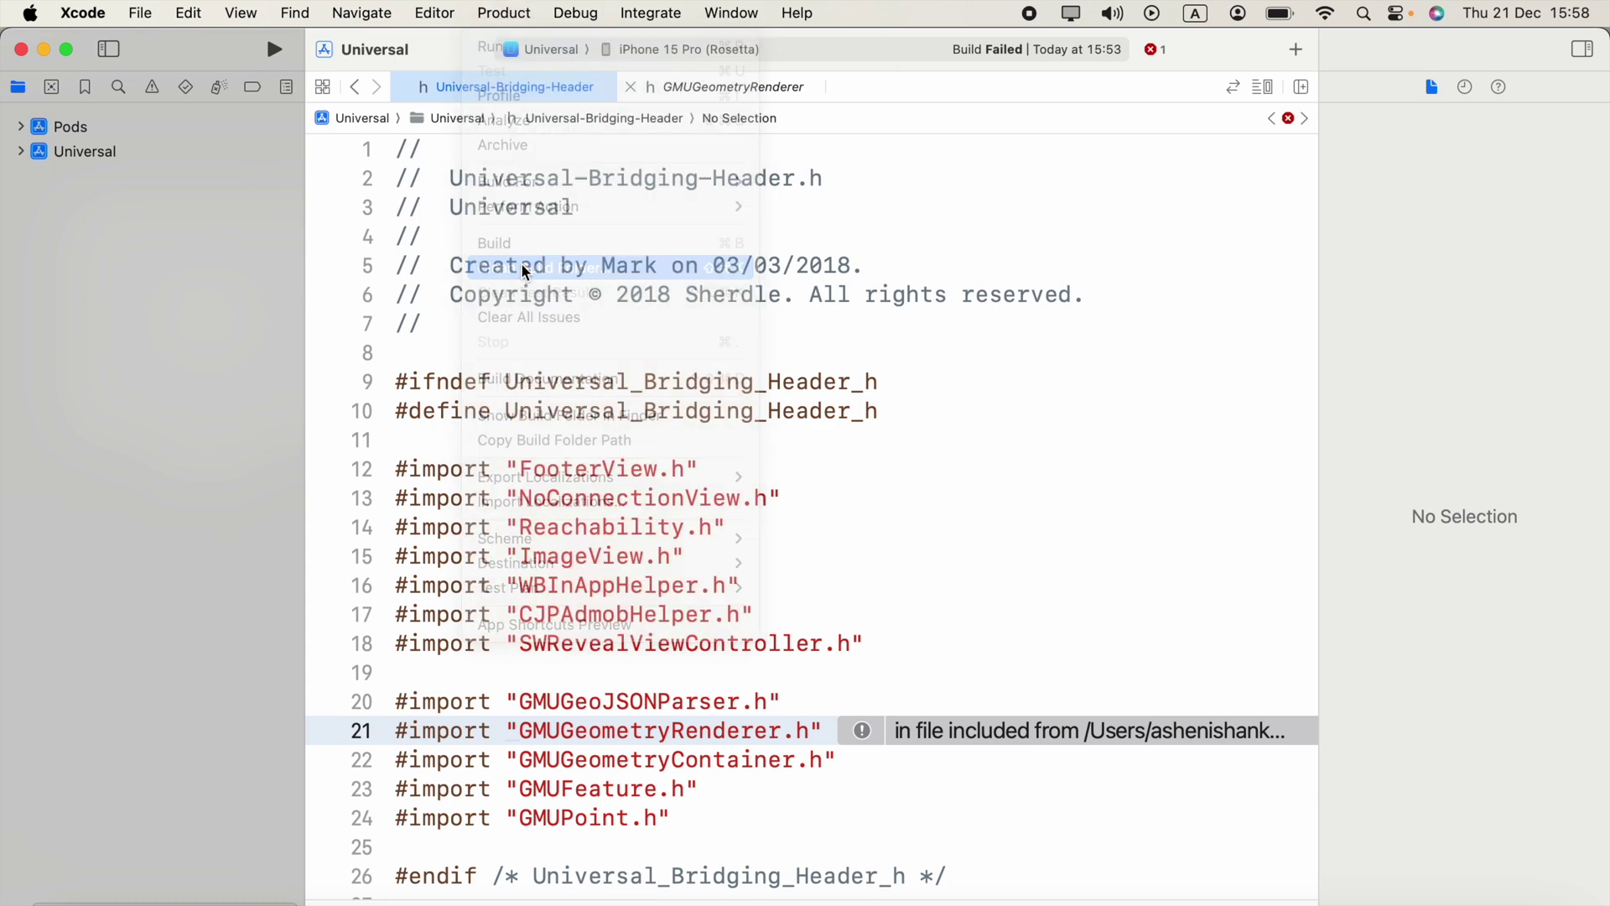
click(780, 541)
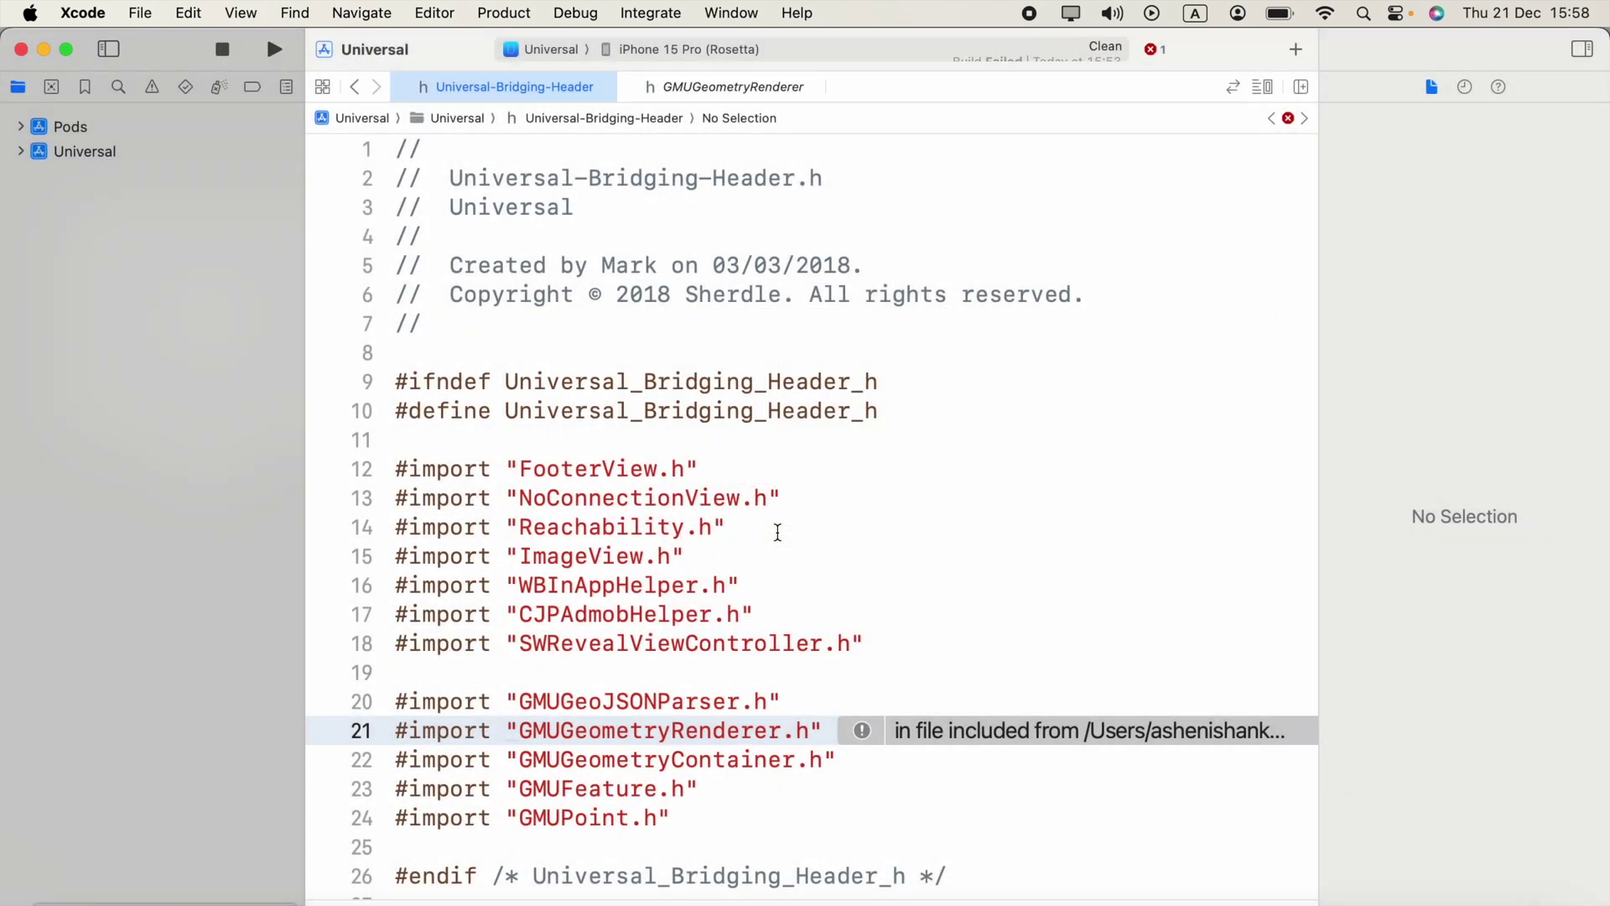
Build the Universal project from the Product menu, then run it
click(503, 12)
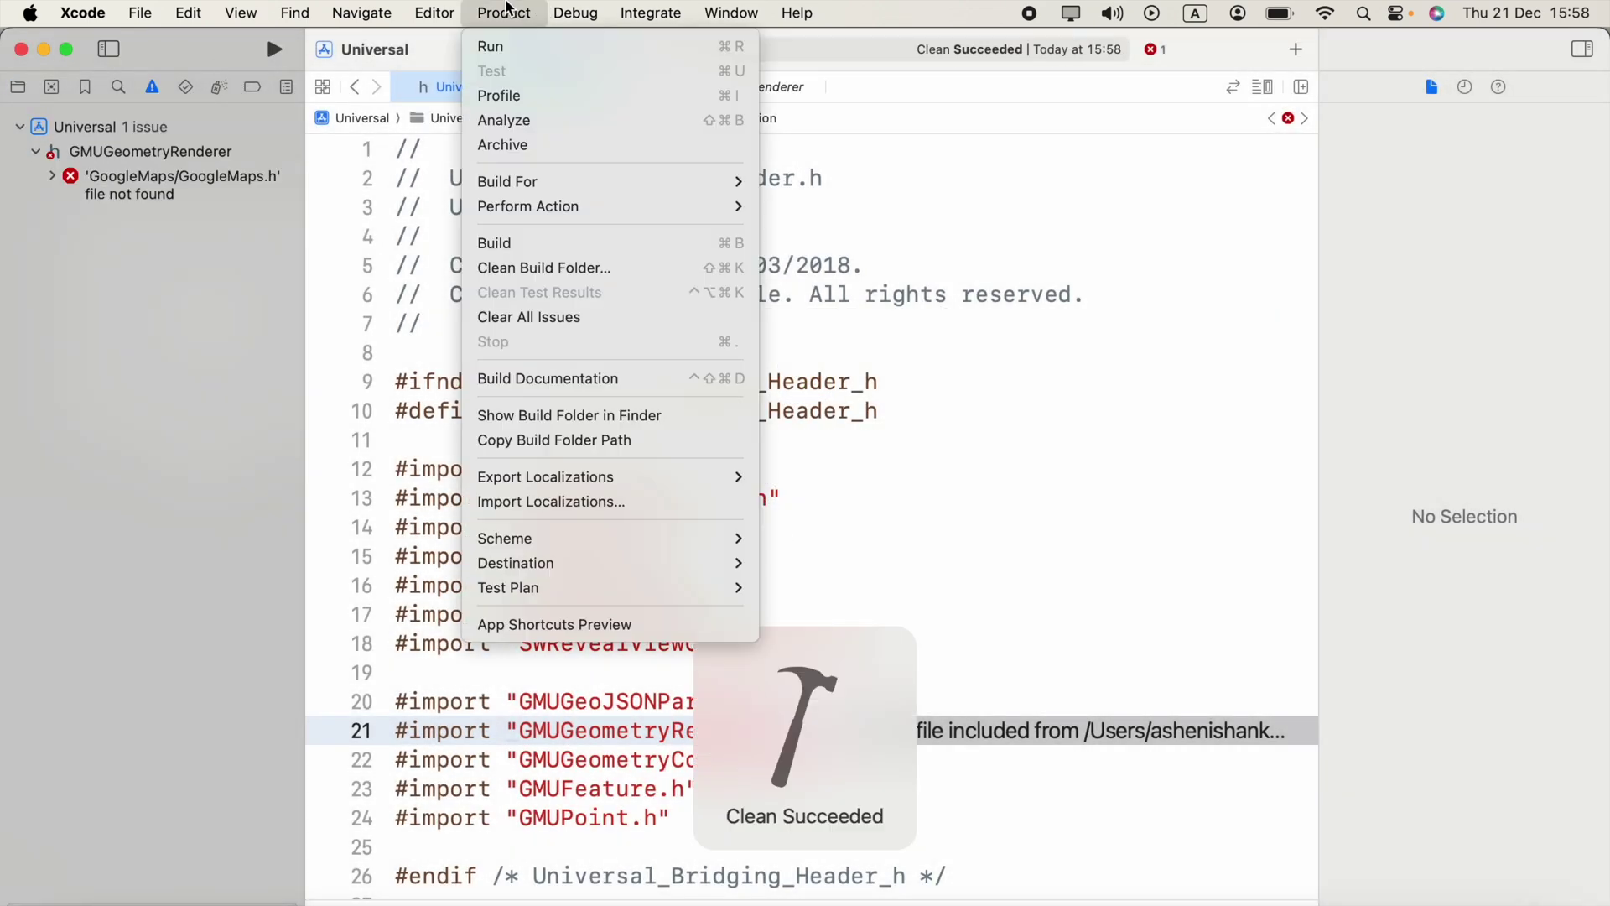
click(543, 239)
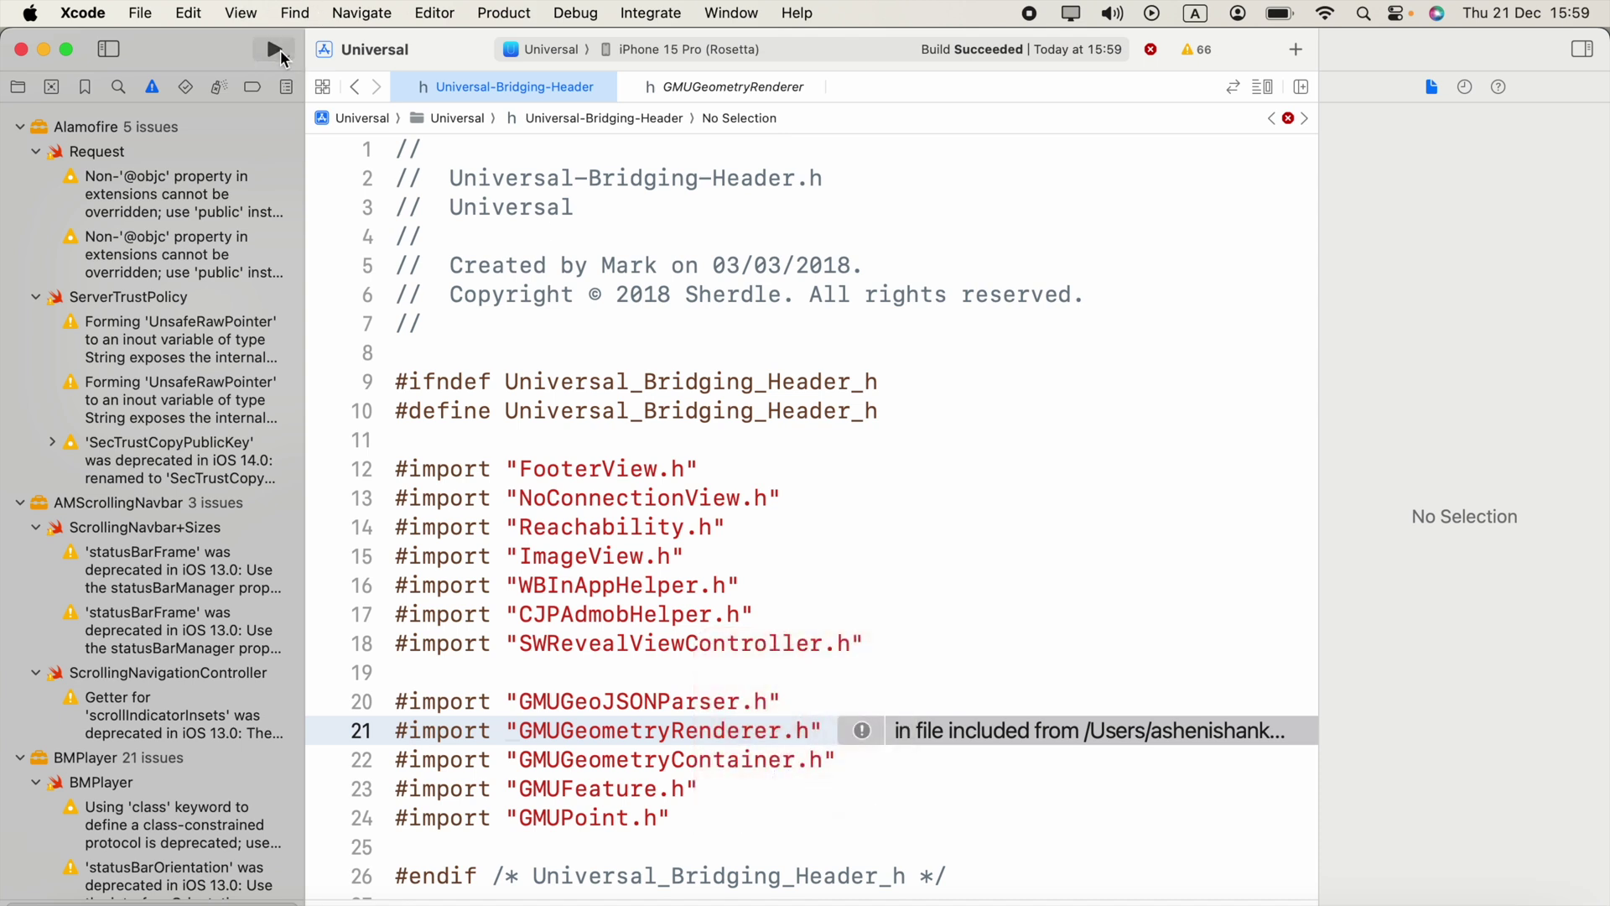
click(275, 48)
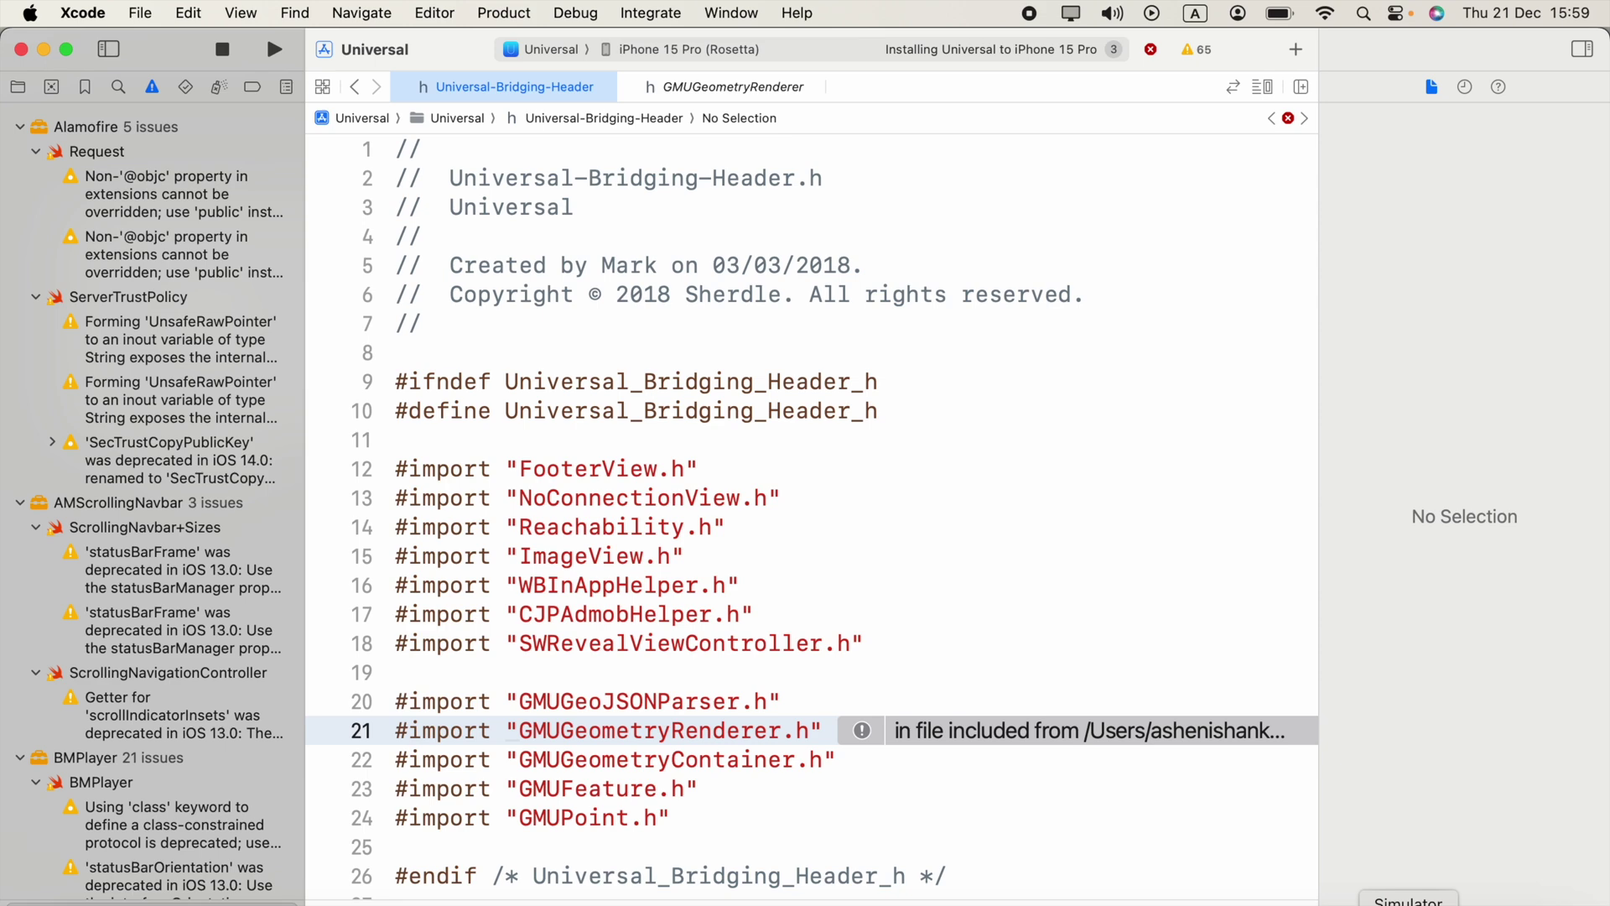
Bring the iPhone 15 Pro Simulator window to the front
click(1409, 904)
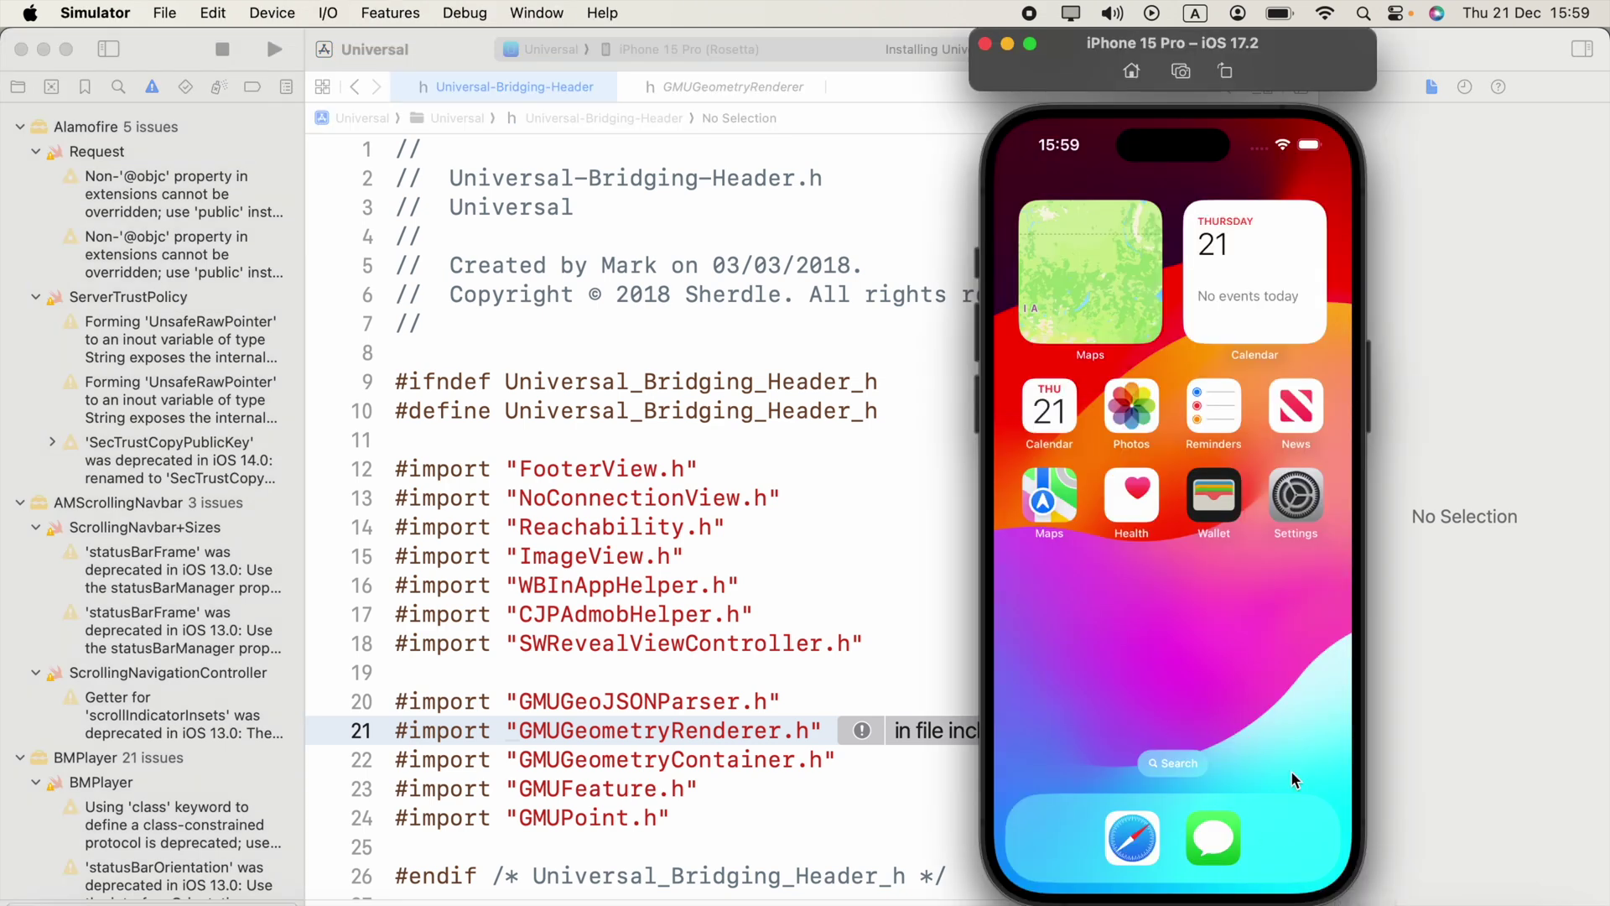